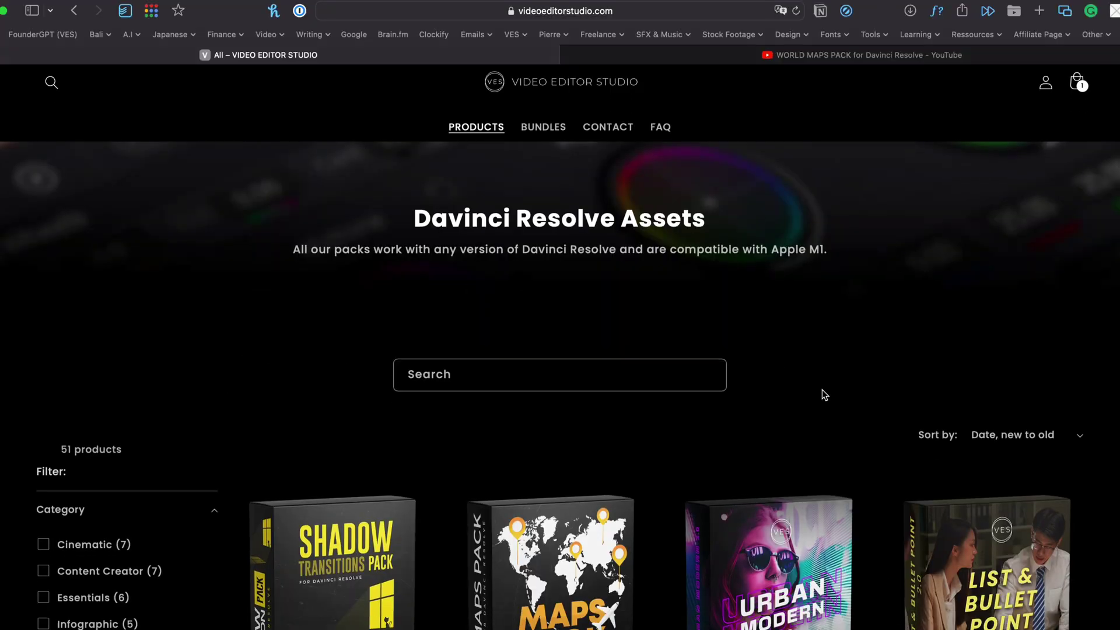
Browse the products catalog, open Maps Pack, and scroll to its free map title video and asset grid.
scroll(822, 390, down, 6)
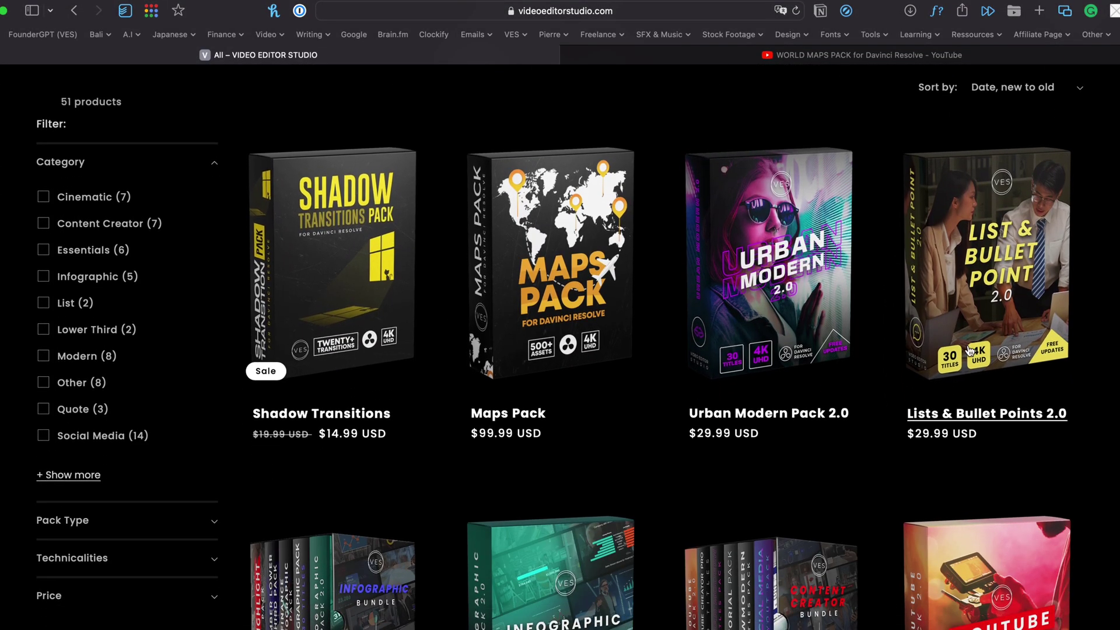
click(515, 416)
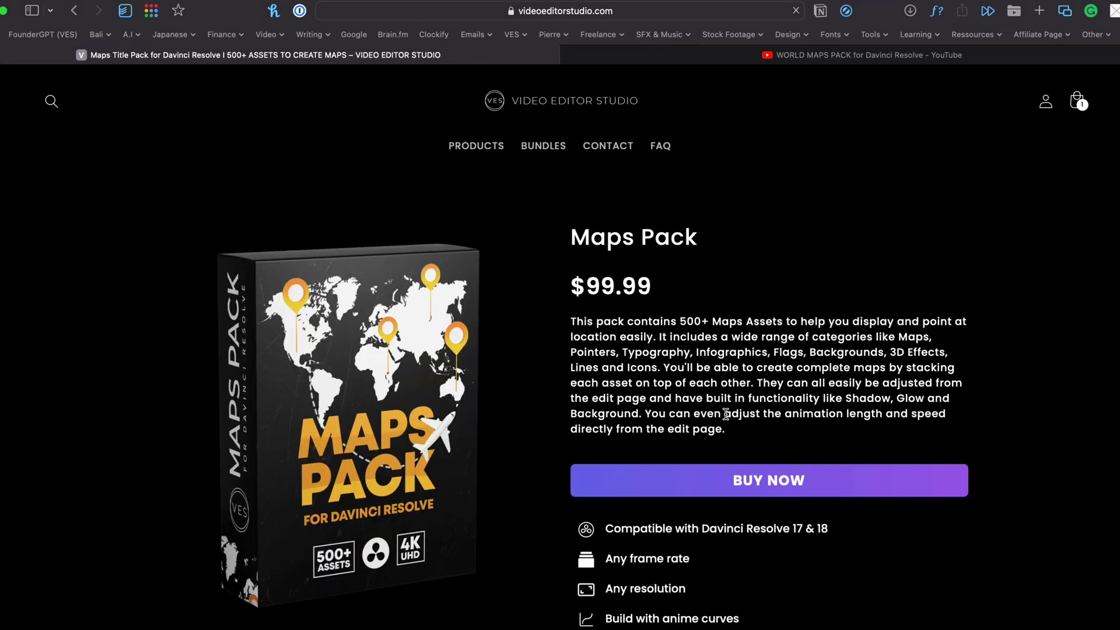
scroll(726, 414, down, 1)
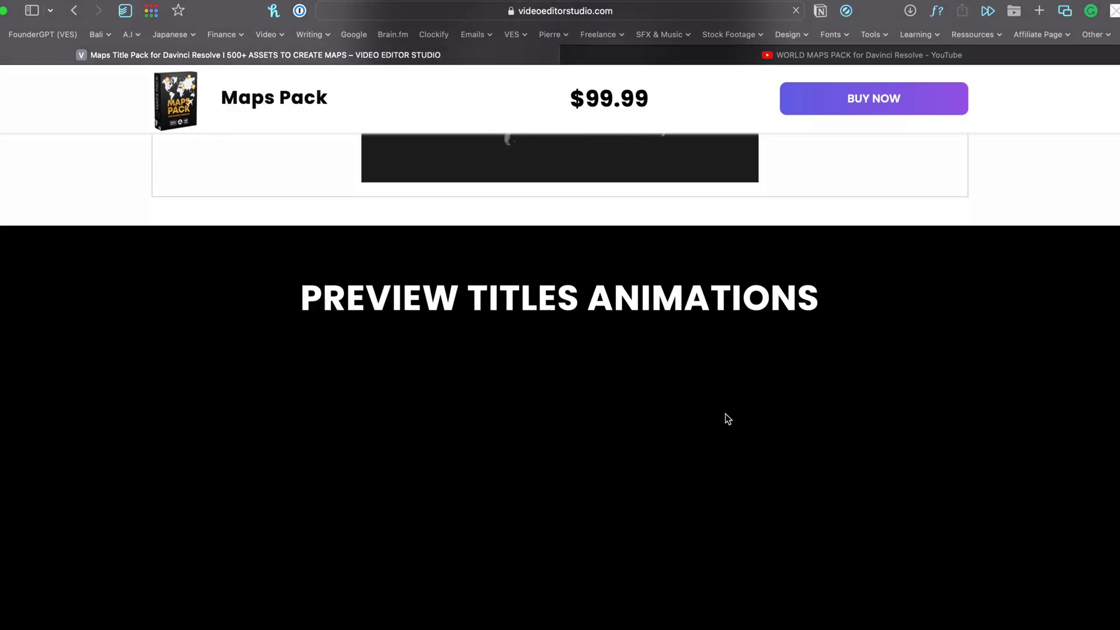
scroll(726, 414, down, 15)
scroll(726, 414, down, 8)
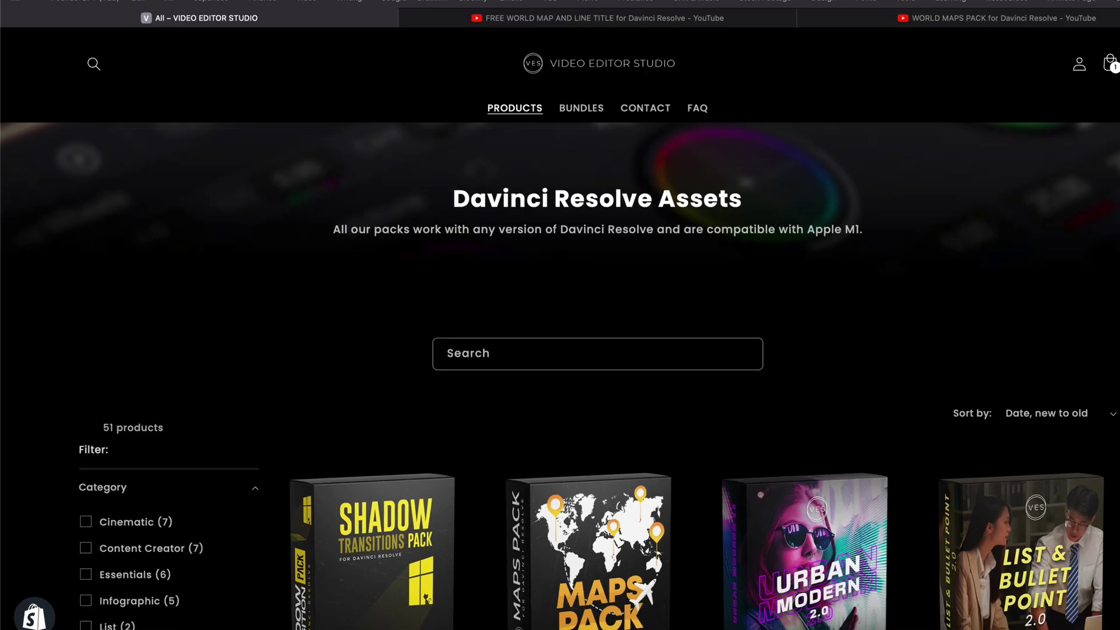
scroll(1086, 502, down, 15)
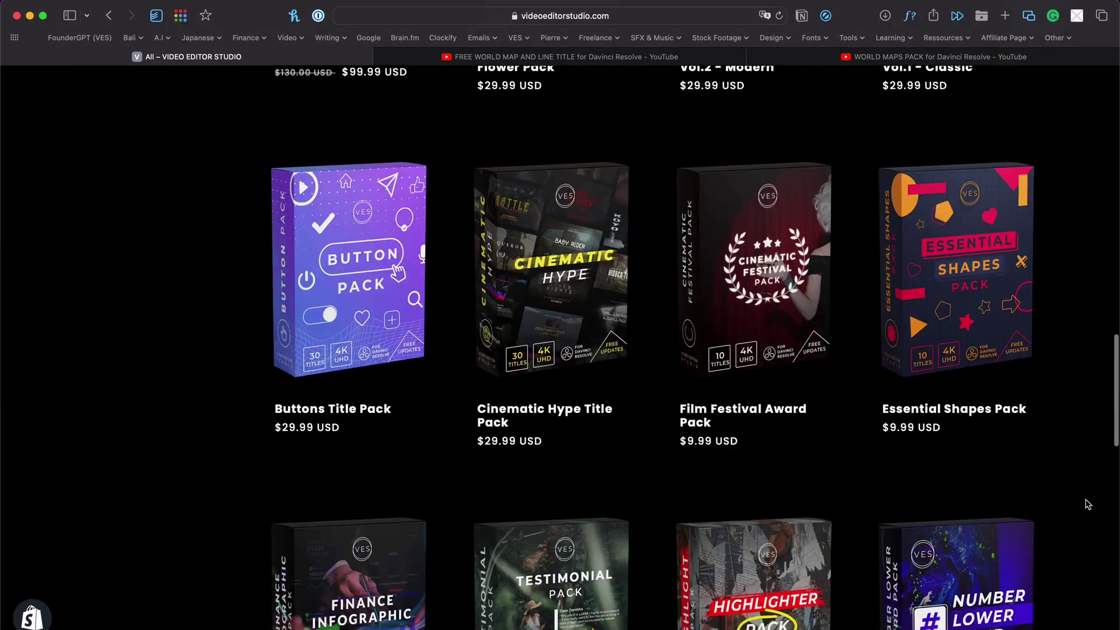
scroll(1088, 504, down, 15)
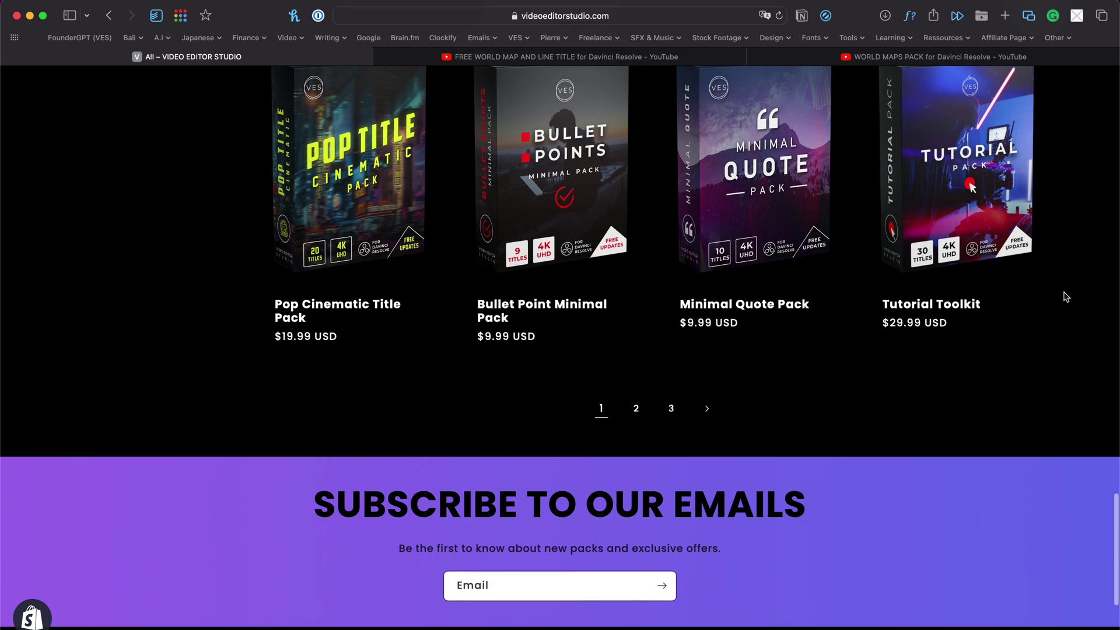
scroll(1066, 297, up, 20)
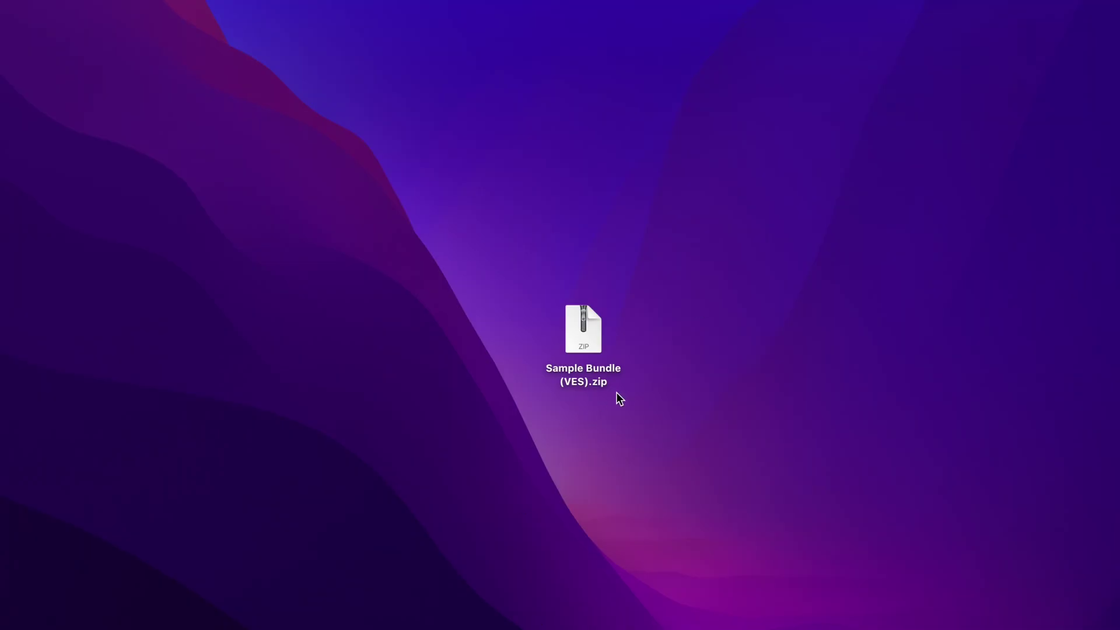
Extract Sample Bundle (VES).zip and open the resulting Sample Bundle (VES) folder.
click(590, 344)
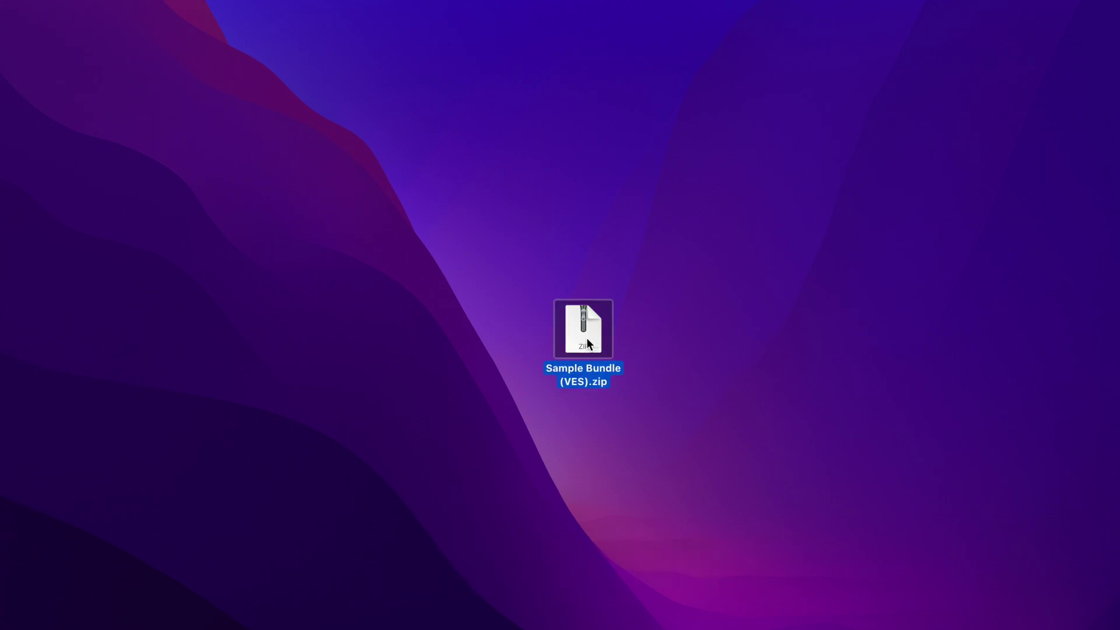
double_click(587, 339)
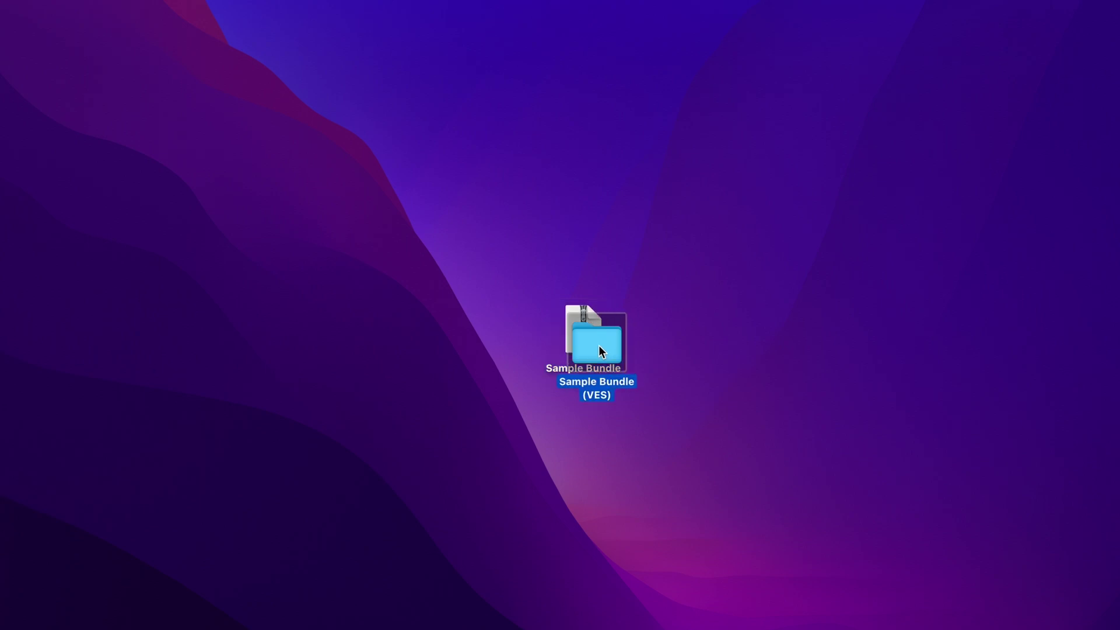
double_click(601, 350)
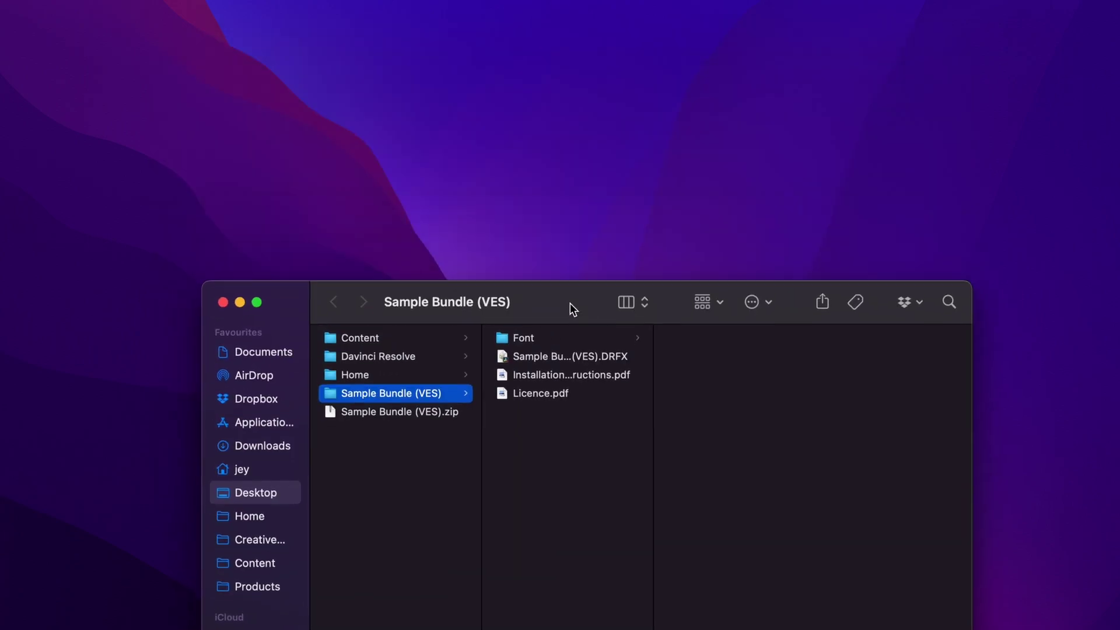
Preview Licence.pdf, the installation instructions PDF and the DRFX file, then open the Font folder.
click(537, 284)
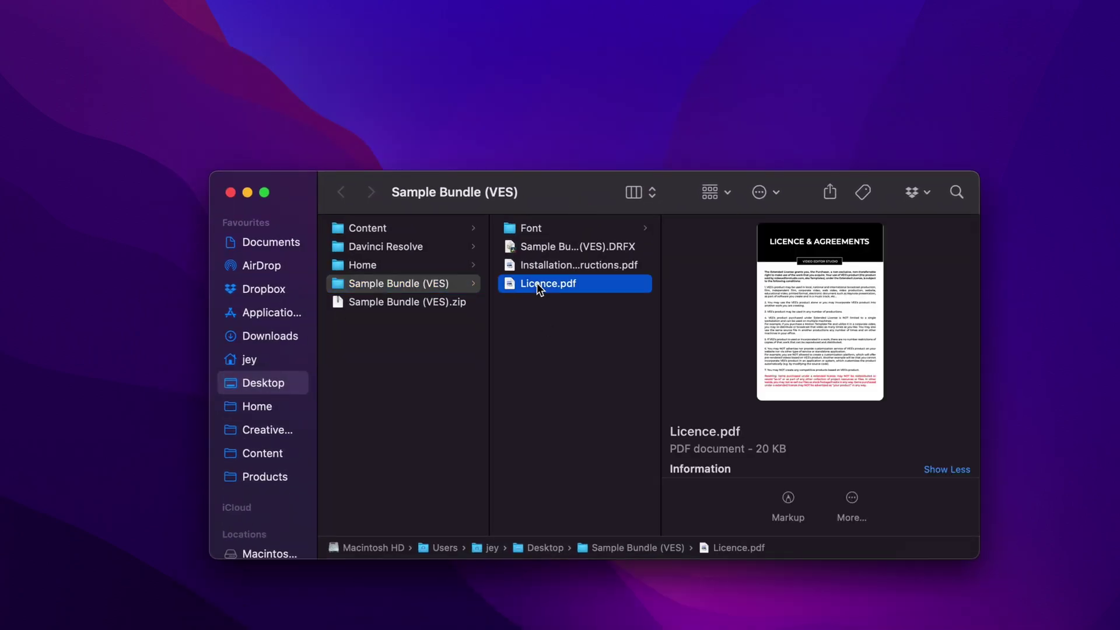
click(538, 266)
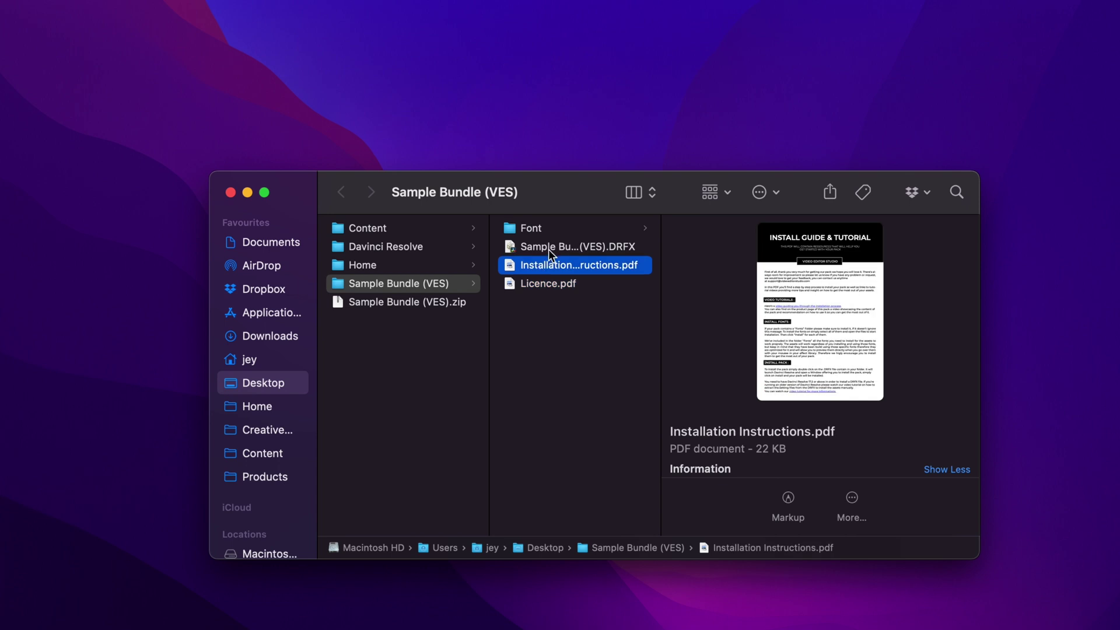
click(548, 247)
click(551, 229)
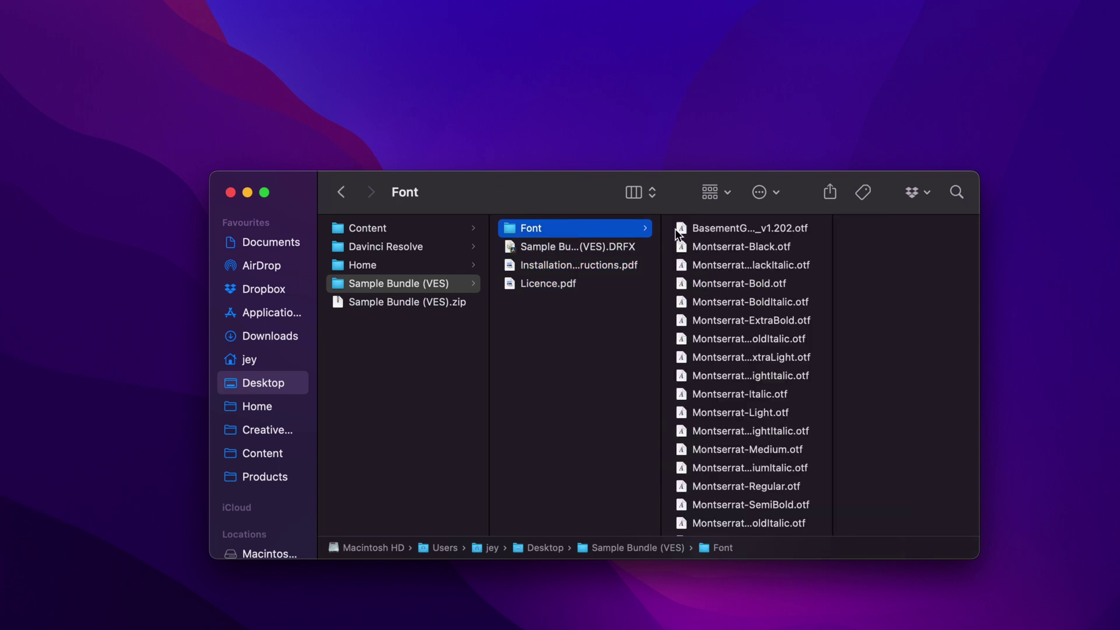
Select all 101 font files from BasementGrotesque-Black onward and open them together.
click(705, 231)
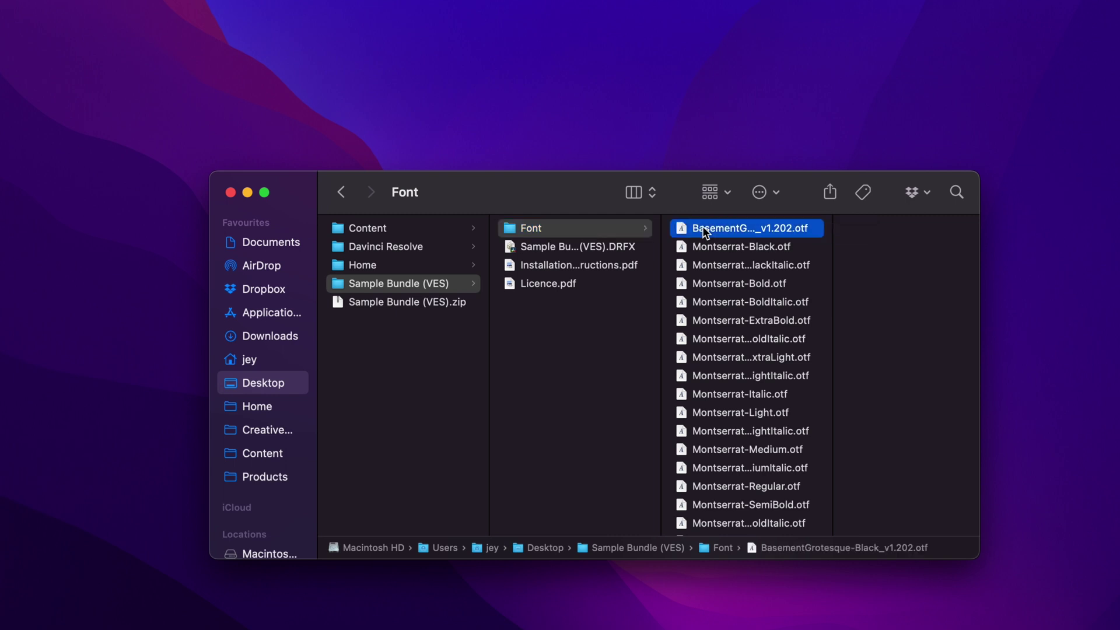
scroll(677, 303, down, 15)
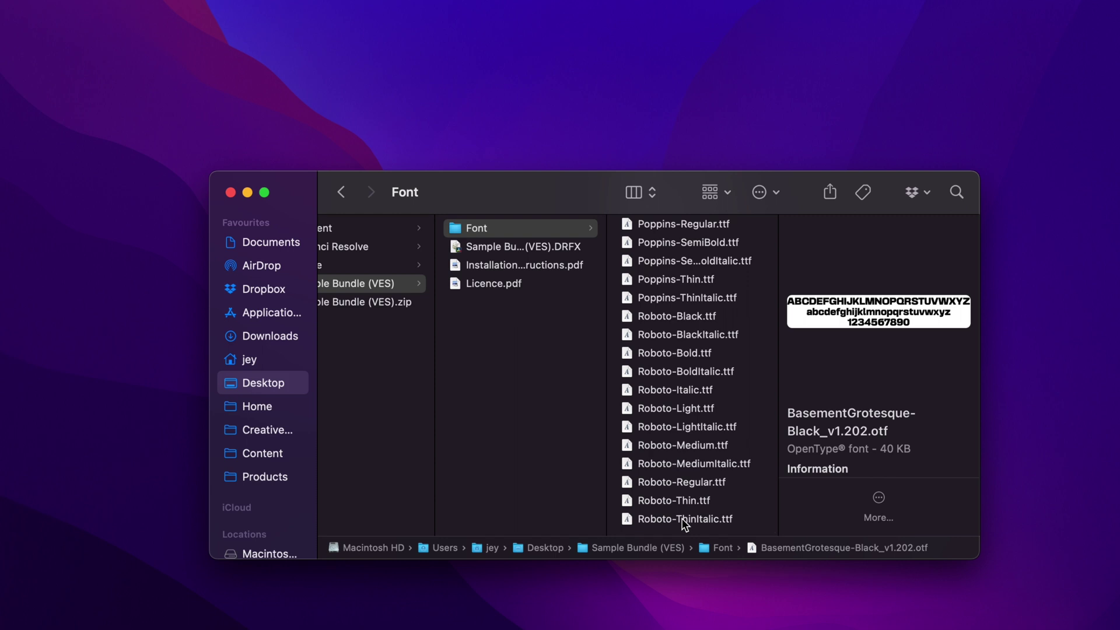
shift+click(686, 521)
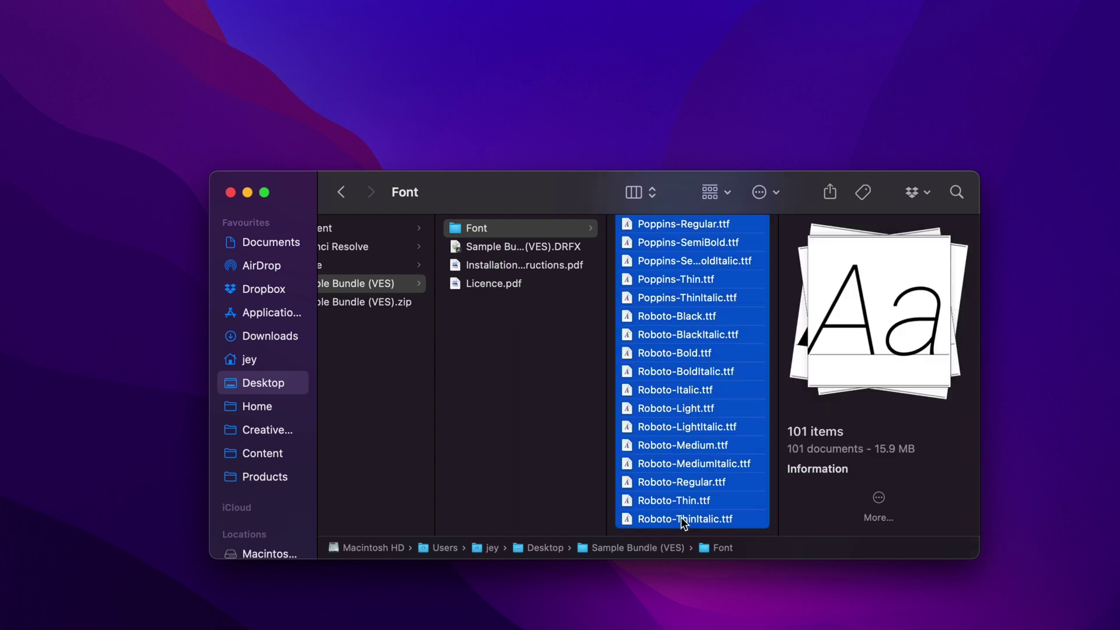
double_click(675, 462)
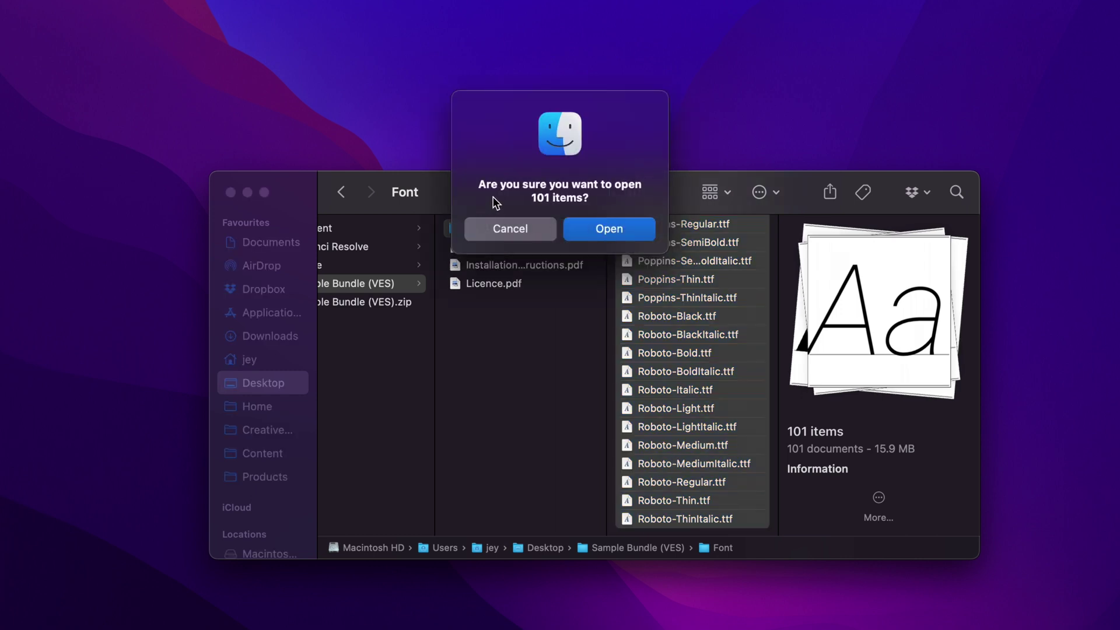
Open the 101 fonts in Font Book, replacing already-installed ones such as Alex Brush and Barlow Condensed.
click(611, 226)
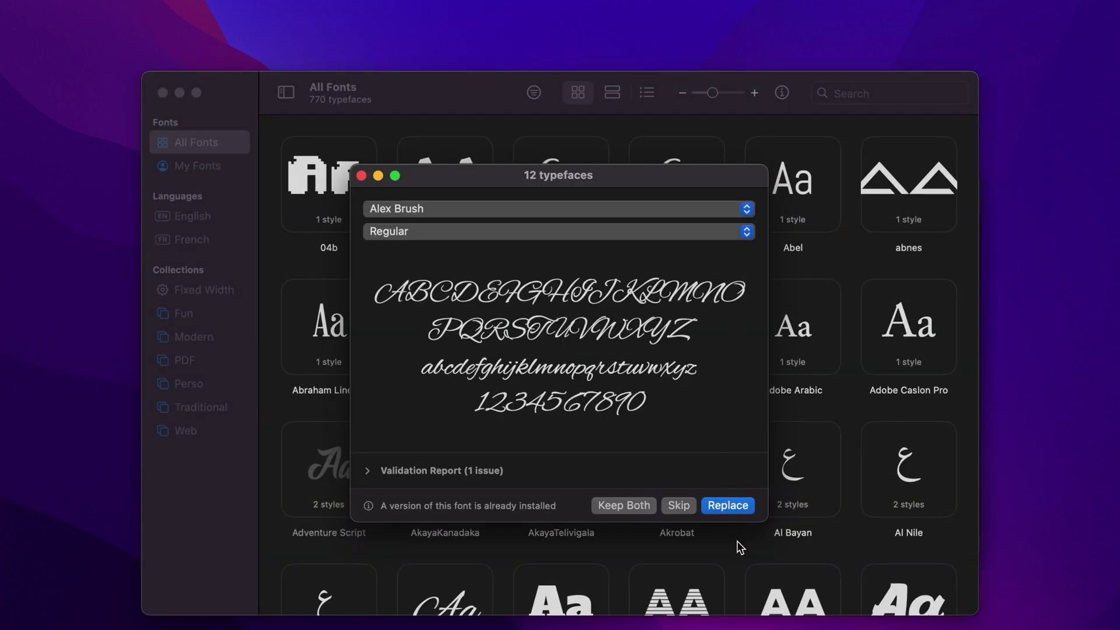
click(730, 506)
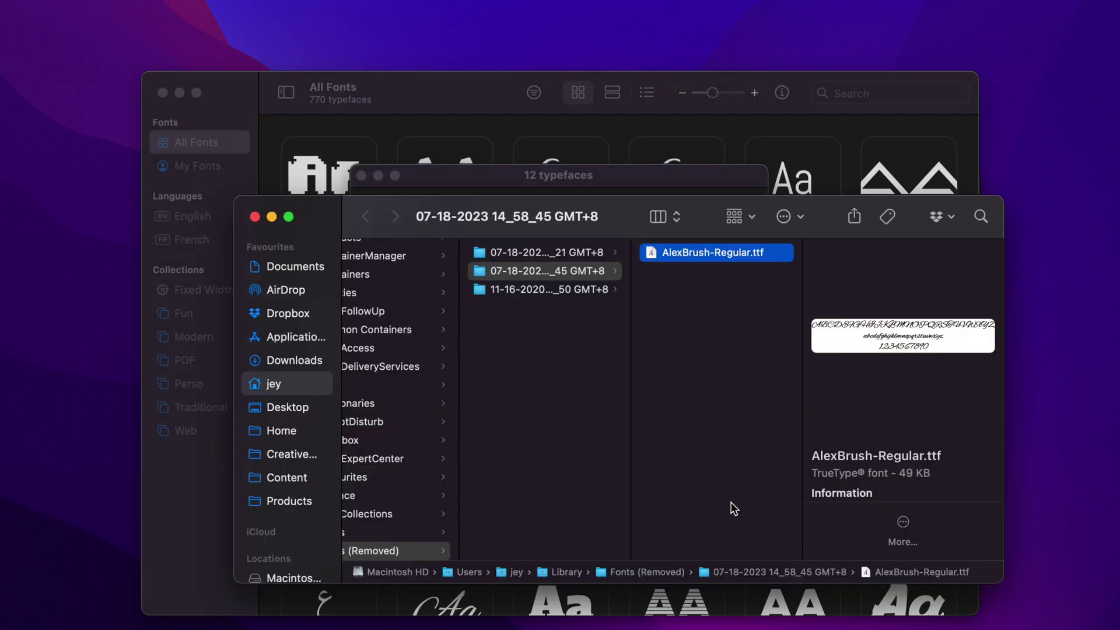
click(254, 217)
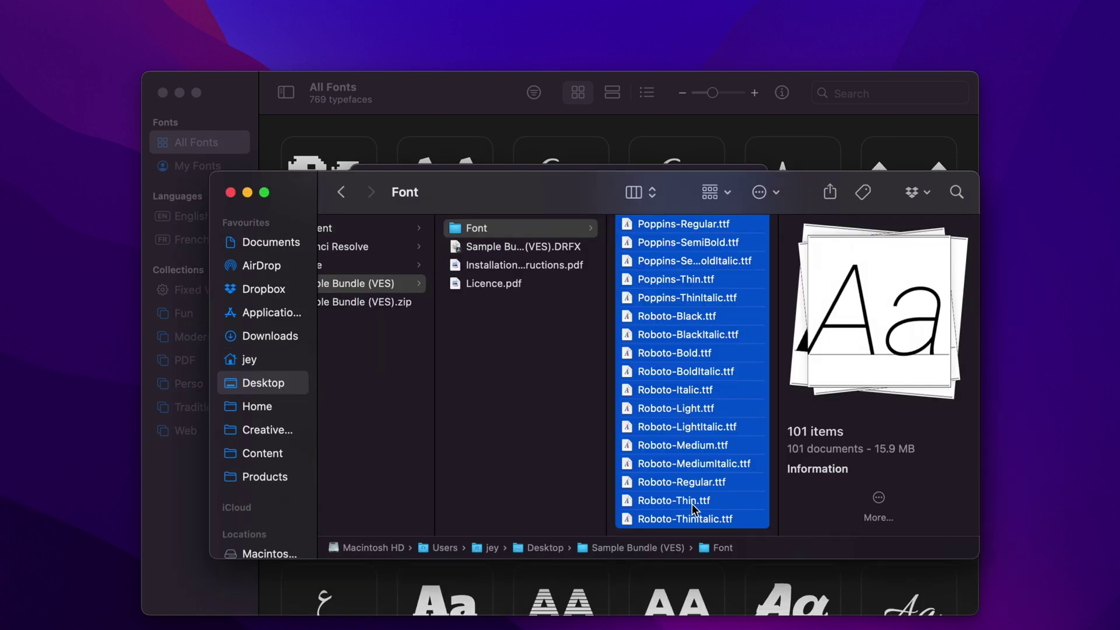
click(727, 508)
click(728, 505)
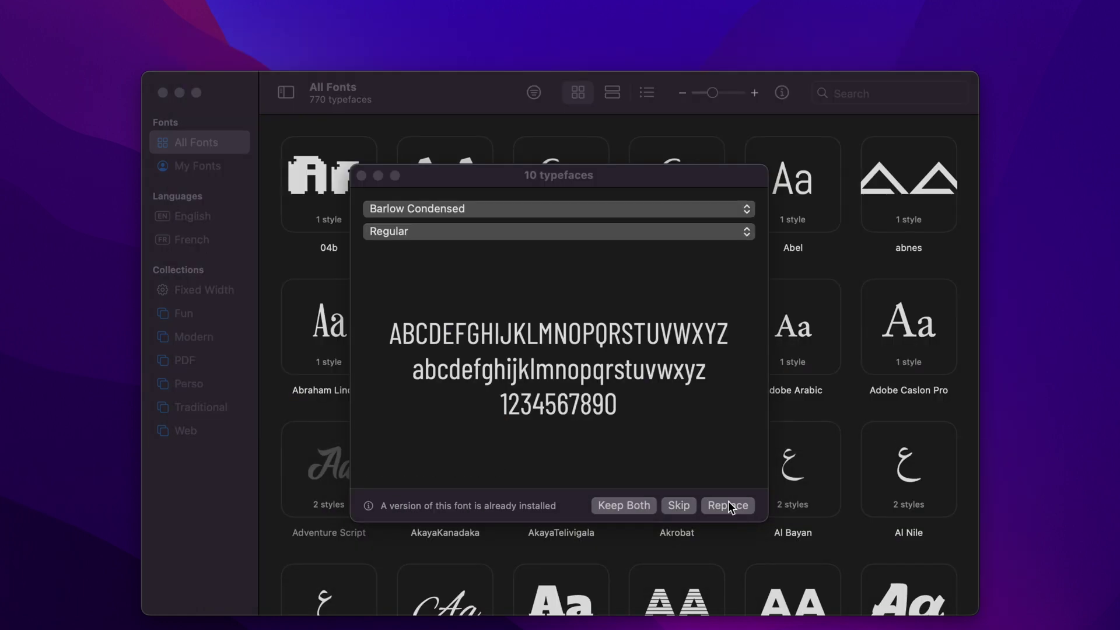
click(722, 502)
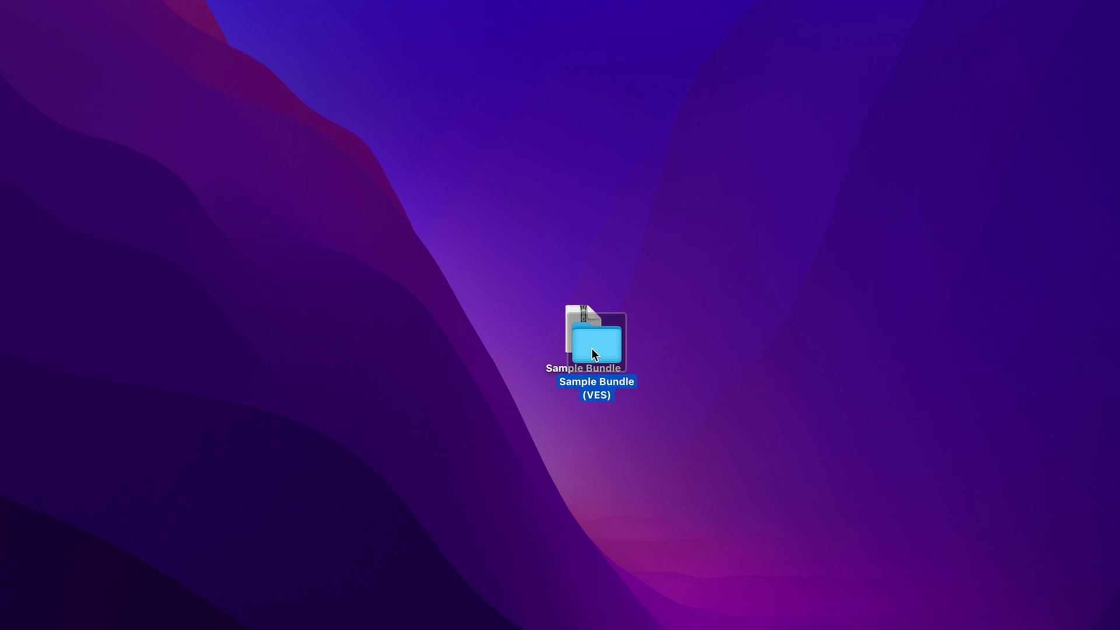
Install Sample Bundle (VES).DRFX into Resolve, overwriting the existing template bundle.
double_click(593, 354)
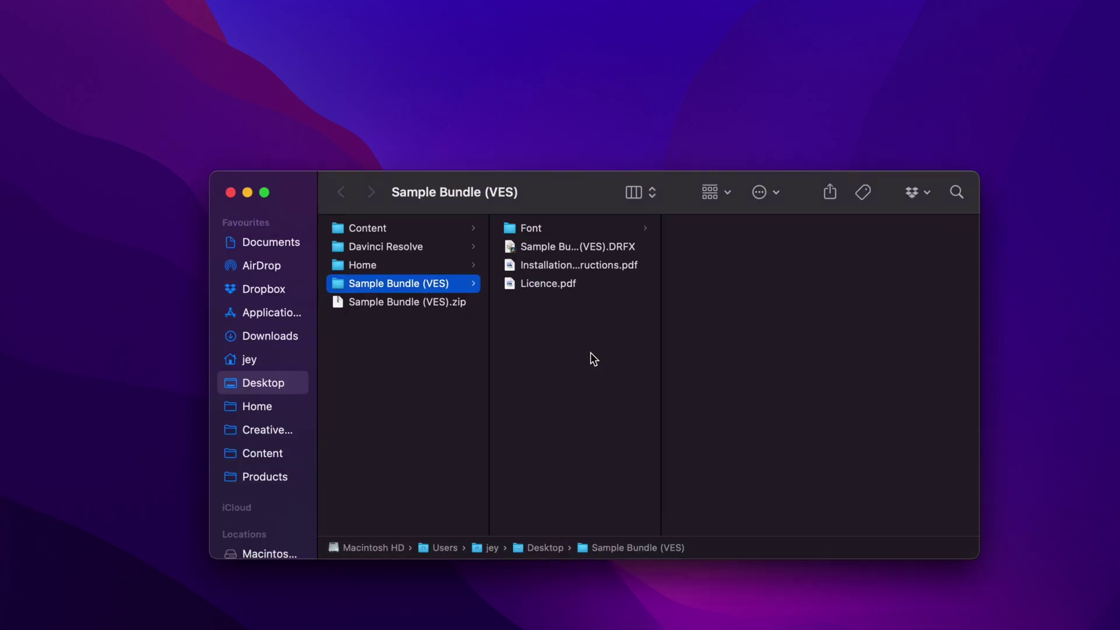
double_click(549, 247)
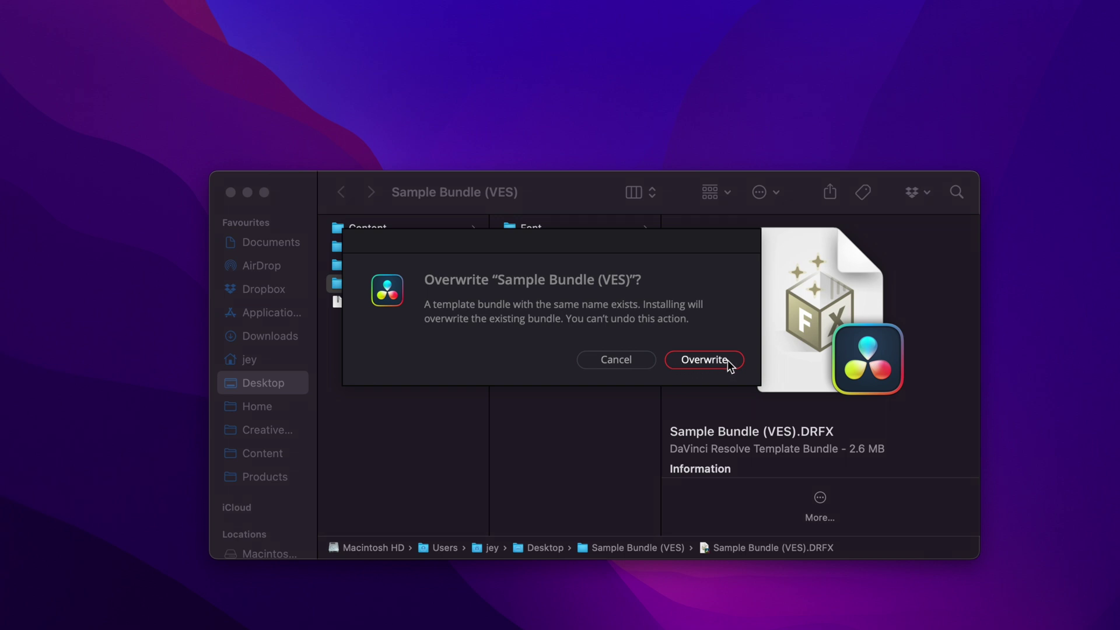
click(704, 360)
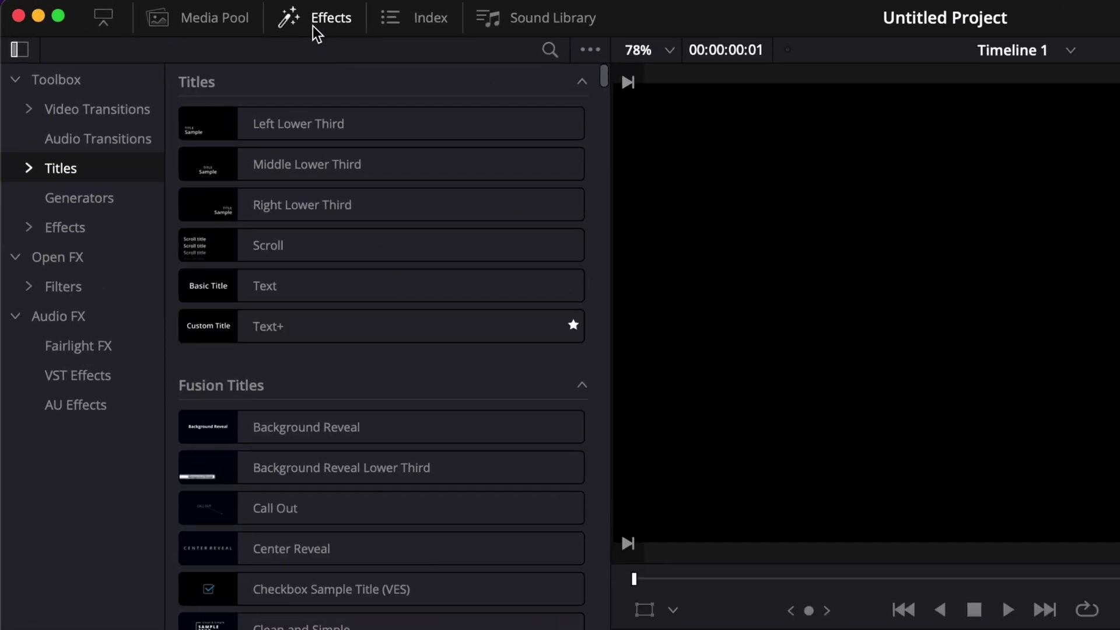
Browse the Sample Bundle titles under Effects > Titles in the Edit page library.
click(30, 169)
click(42, 229)
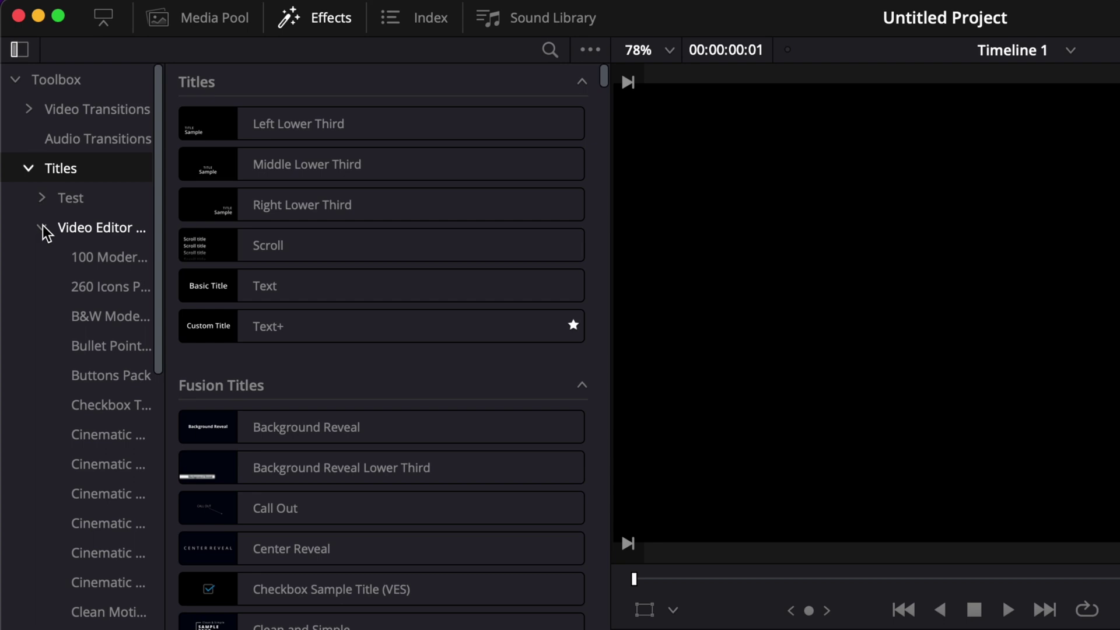
scroll(75, 412, down, 10)
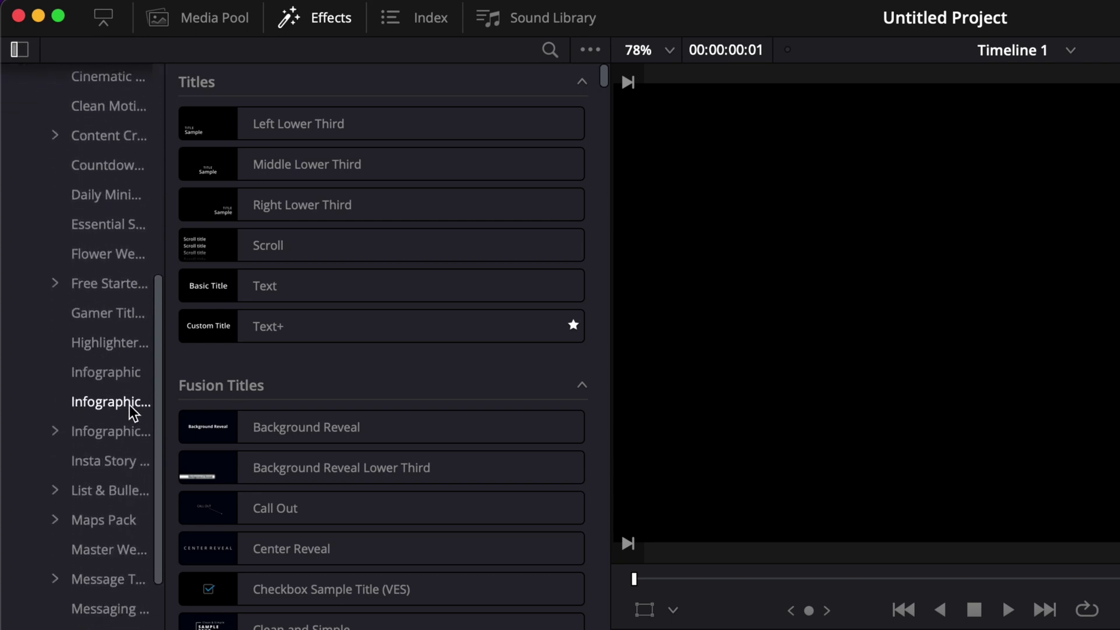
drag(162, 404, 252, 415)
scroll(140, 578, down, 3)
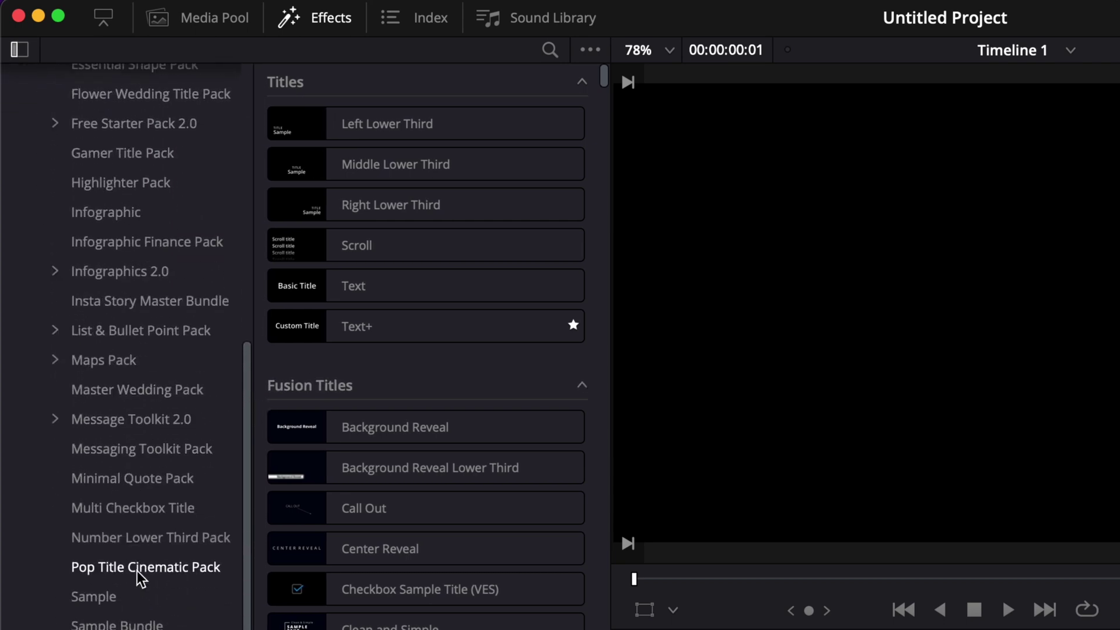
scroll(140, 577, down, 1)
click(117, 606)
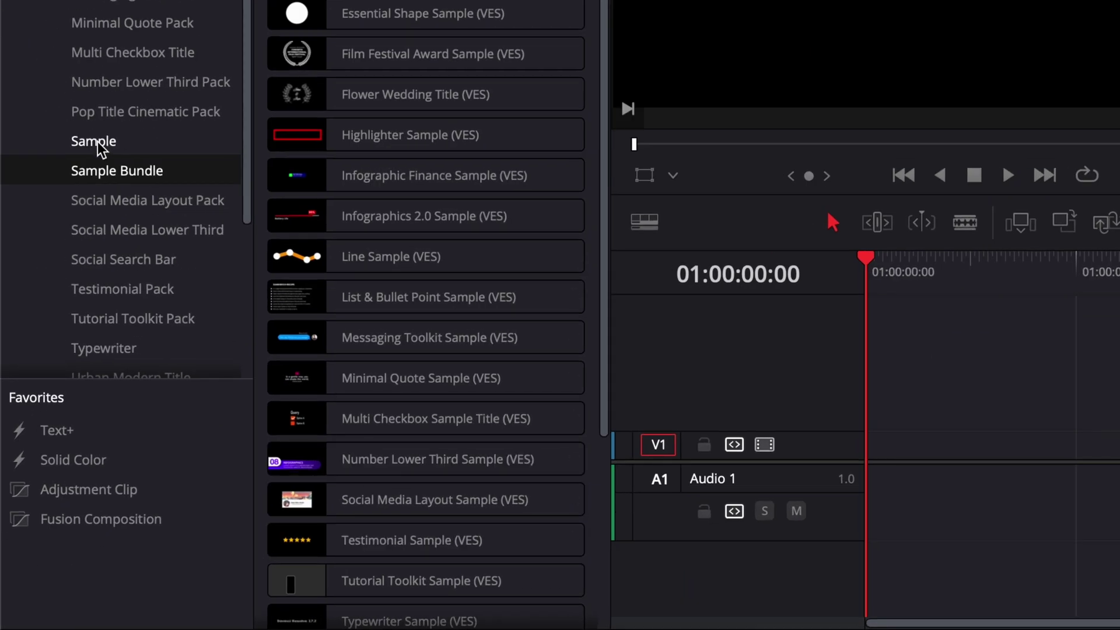
click(99, 146)
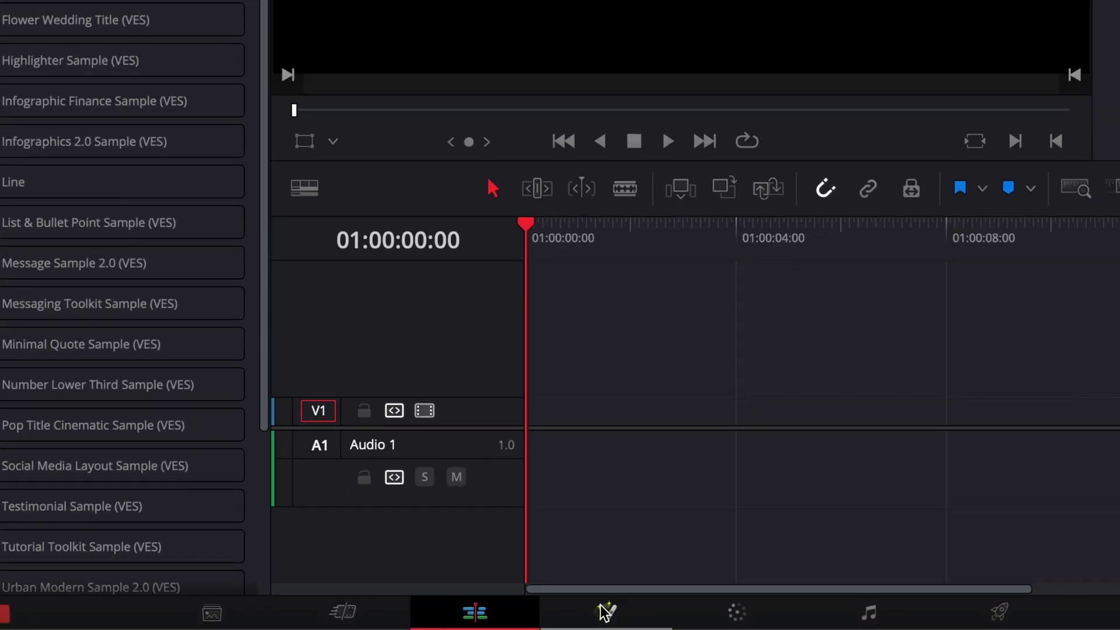
Reveal the Fusion Templates folder in Finder from the Fusion page.
click(605, 613)
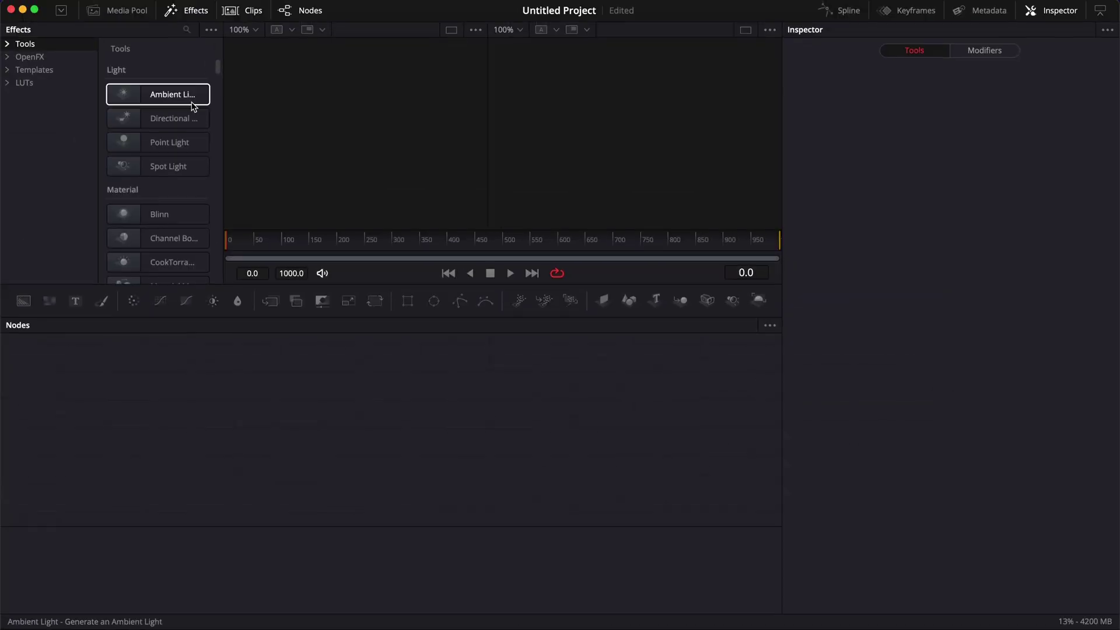
right_click(50, 70)
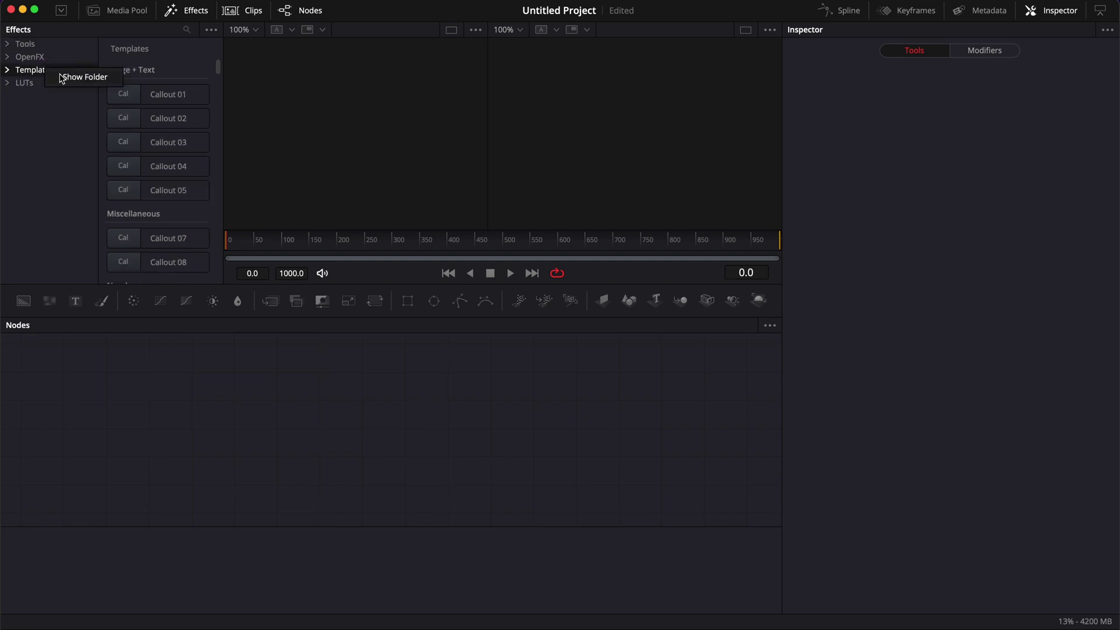
click(61, 78)
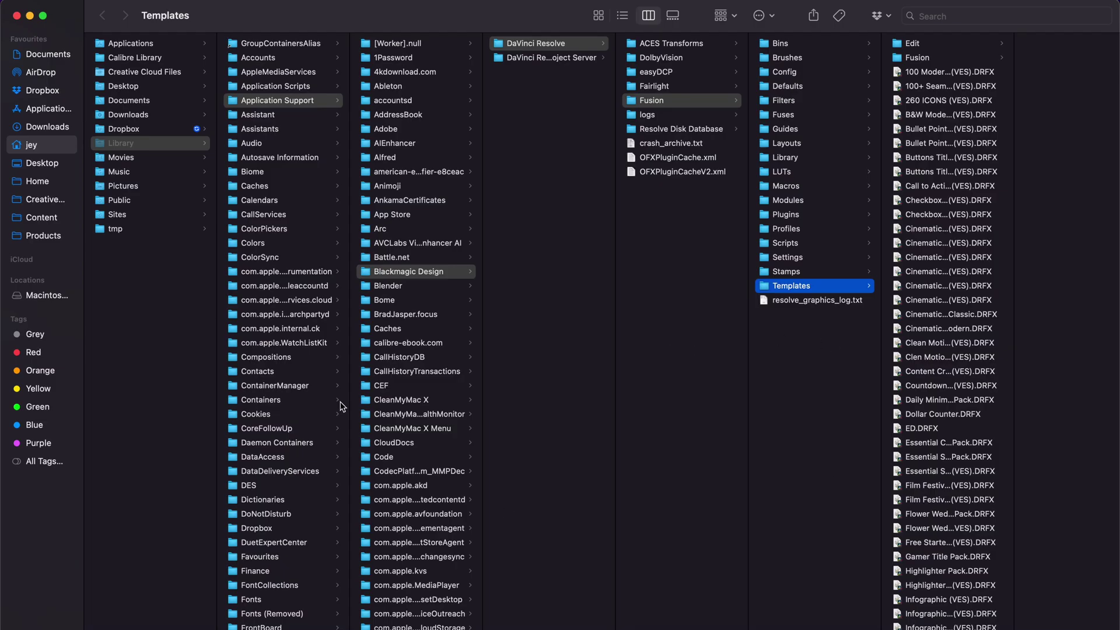
Widen the file column and select the Buttons Title, Call to Action and Cinematic Classic samples.
click(943, 72)
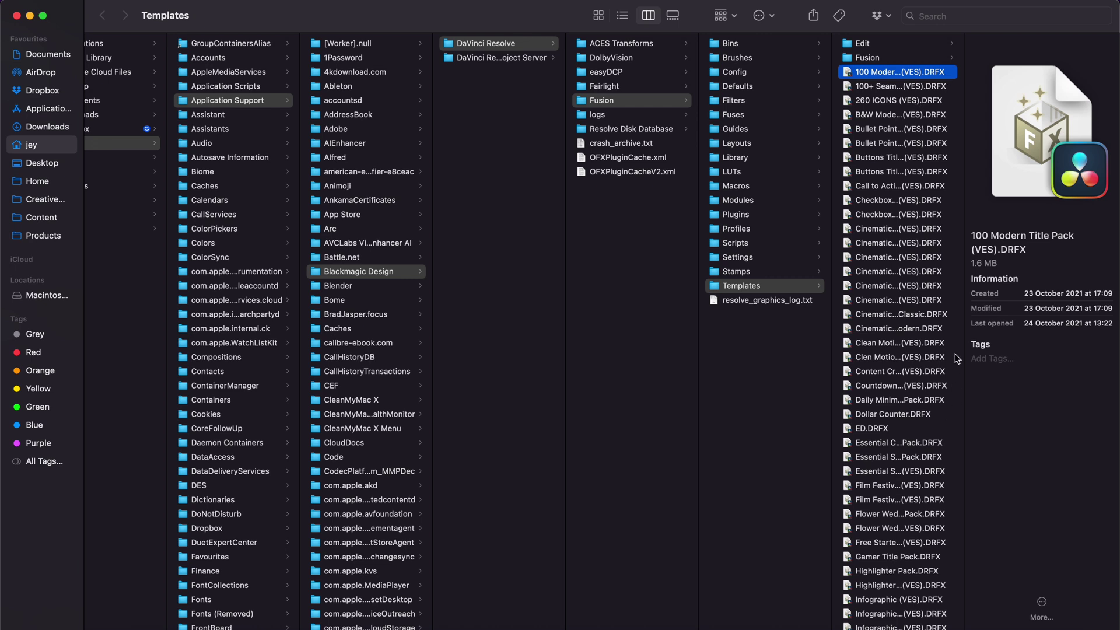
drag(963, 319, 1063, 332)
click(892, 175)
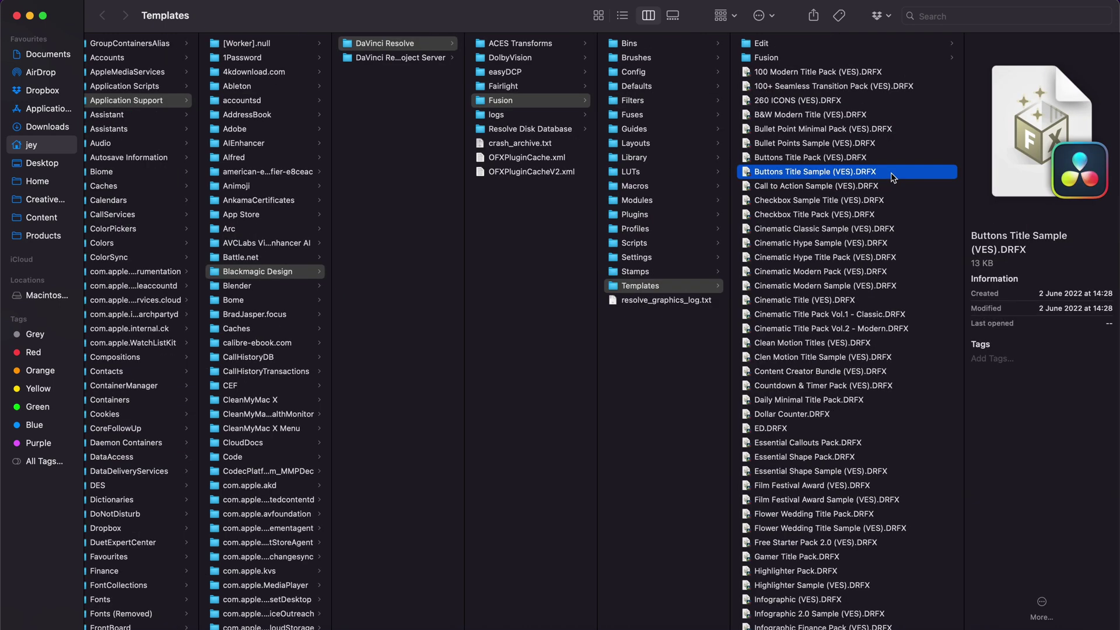
super+click(796, 186)
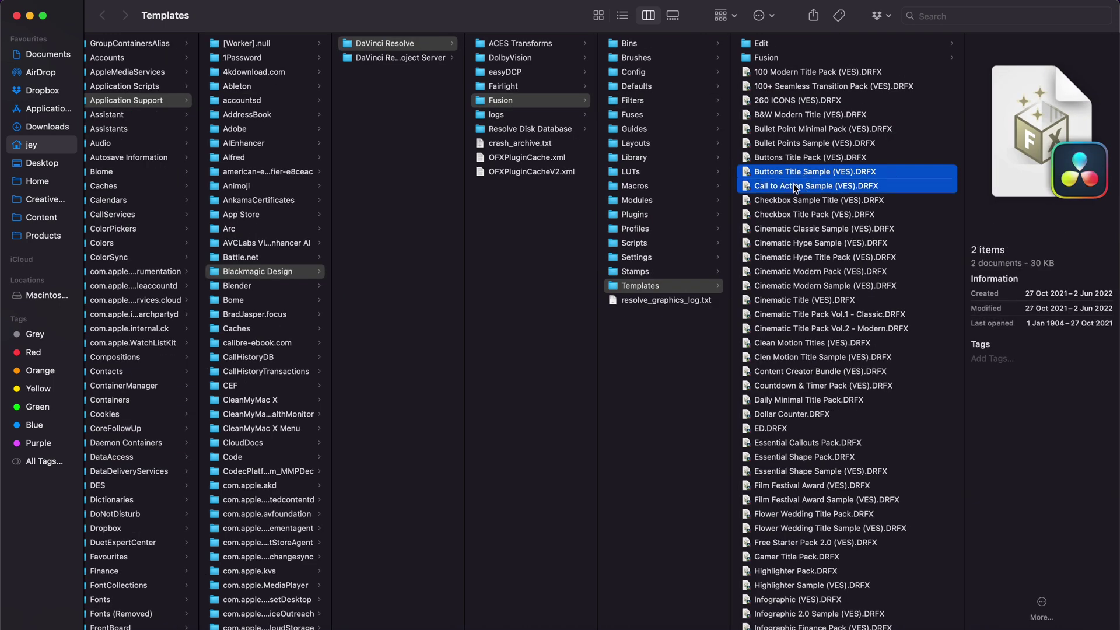
super+click(798, 230)
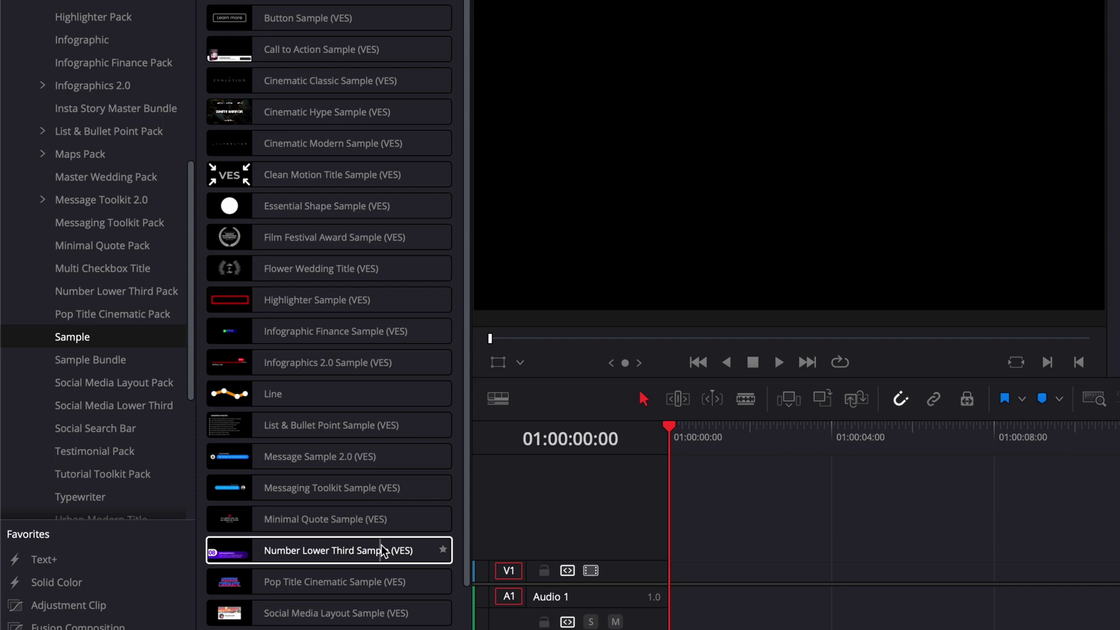
Place Number Lower Third Sample (VES) at the start of V1, scrub through it, and select it.
drag(301, 551, 677, 575)
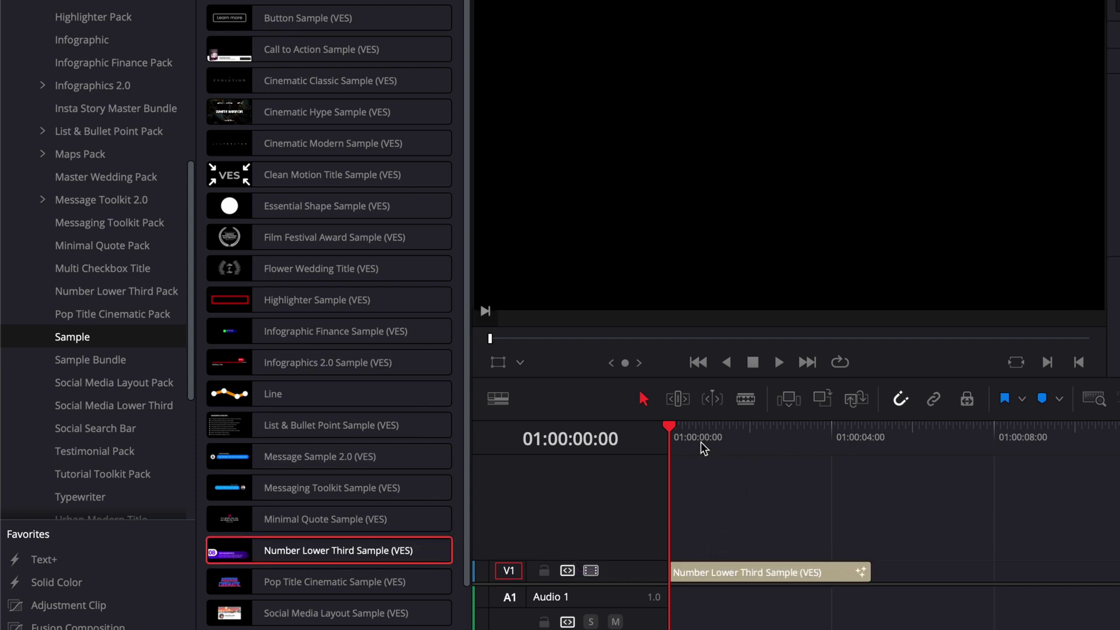
mouse_move(705, 448)
mouse_down()
mouse_move(827, 447)
mouse_move(698, 453)
mouse_up()
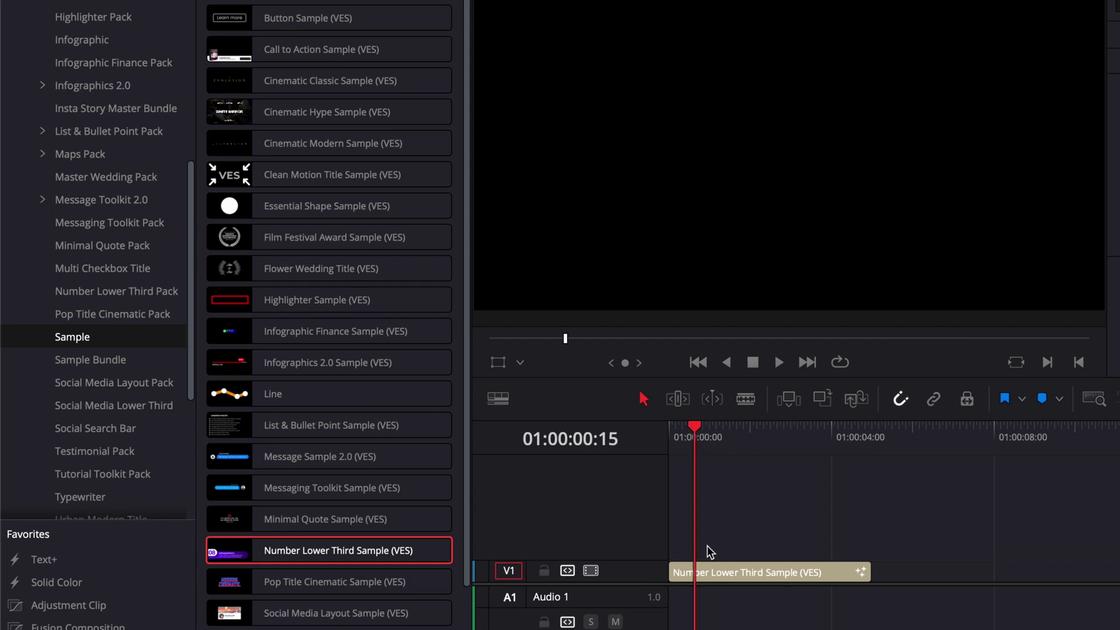
click(702, 571)
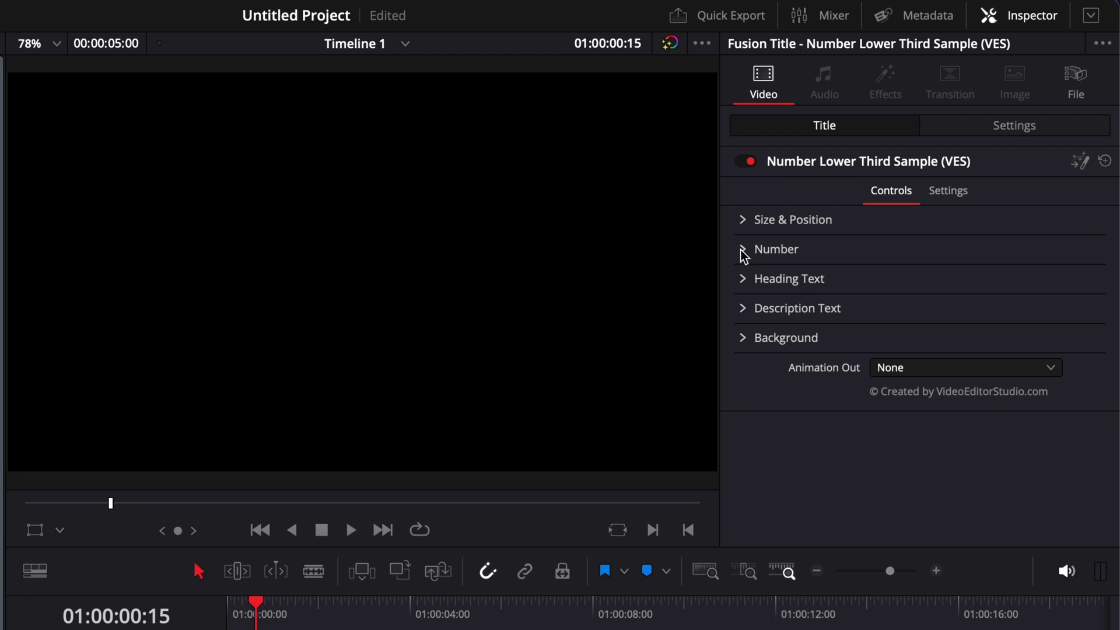
Expand the Number section to review the 08 text, Montserrat Bold font and purple colour.
click(744, 255)
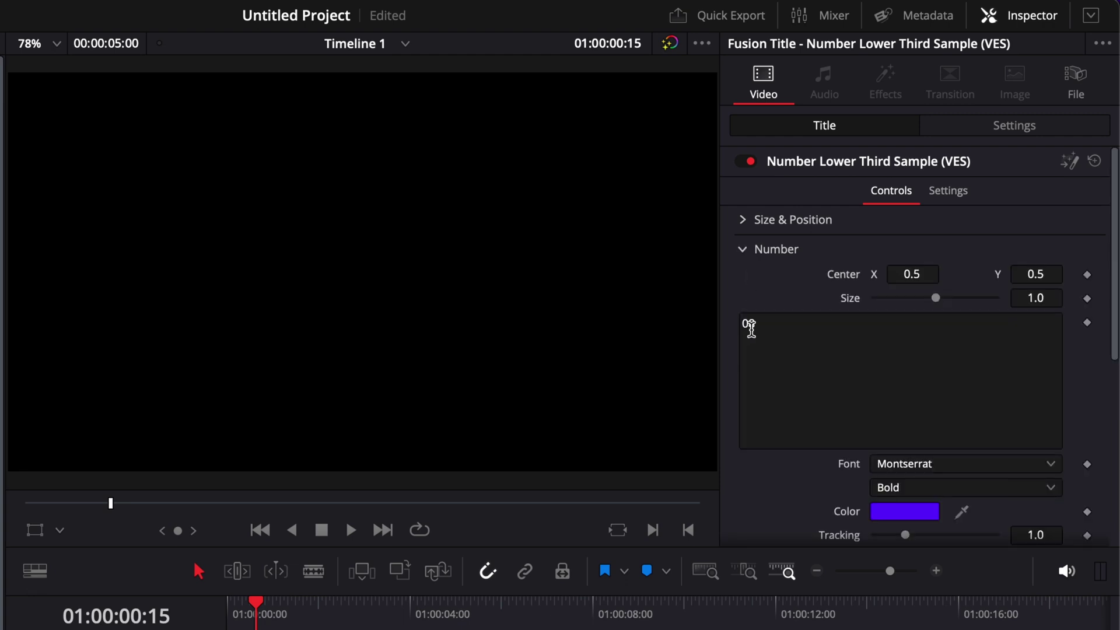
scroll(775, 493, down, 4)
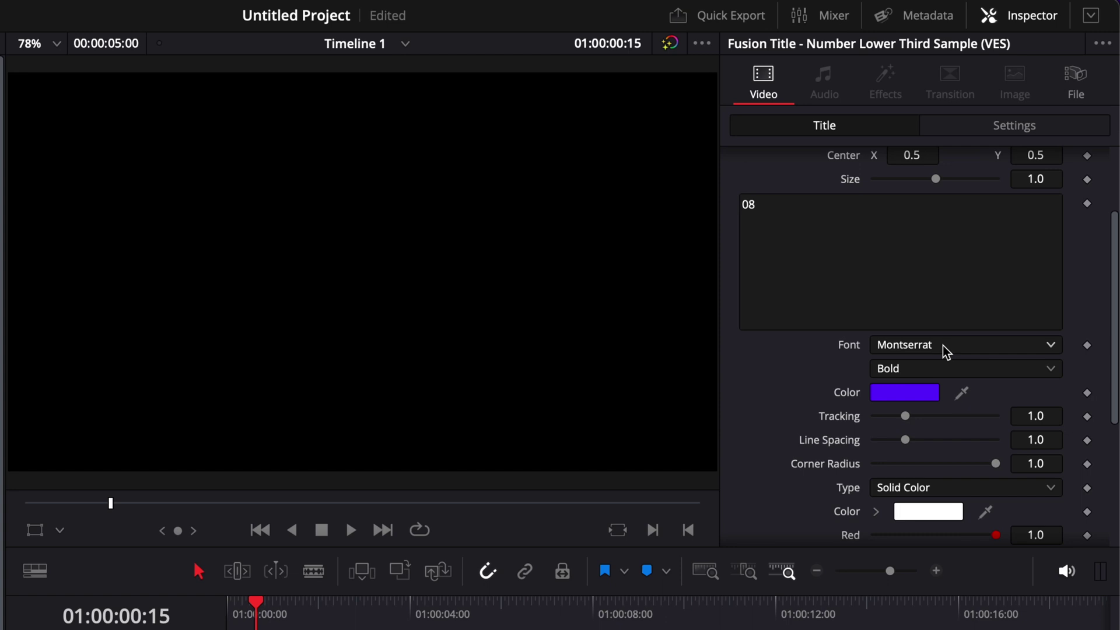
scroll(942, 345, up, 3)
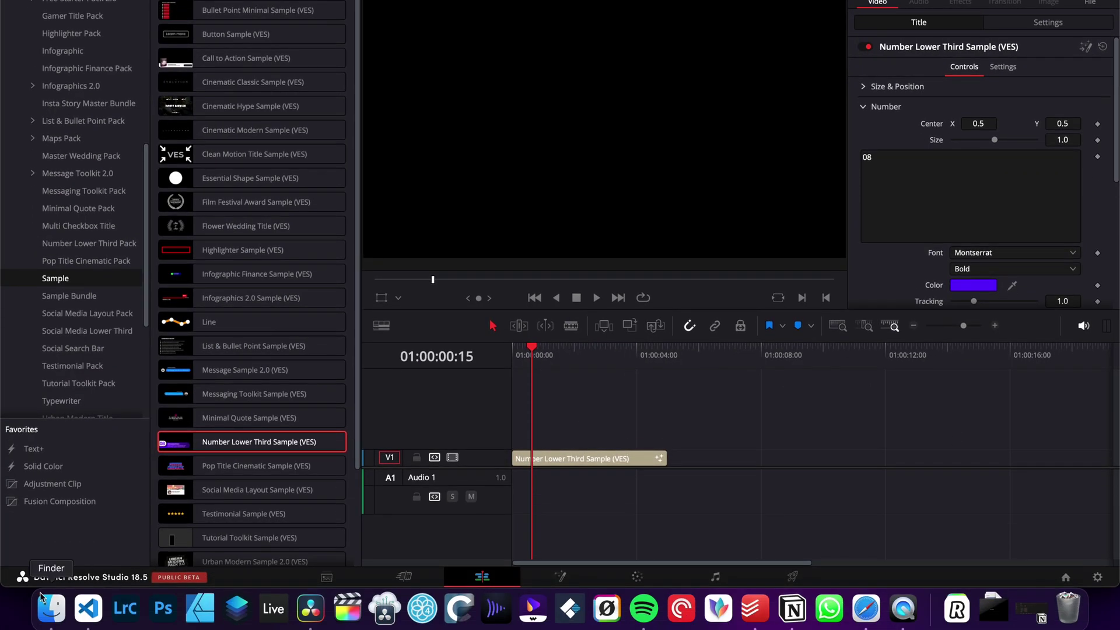
Launch Font Book by searching for 'font book'.
click(51, 608)
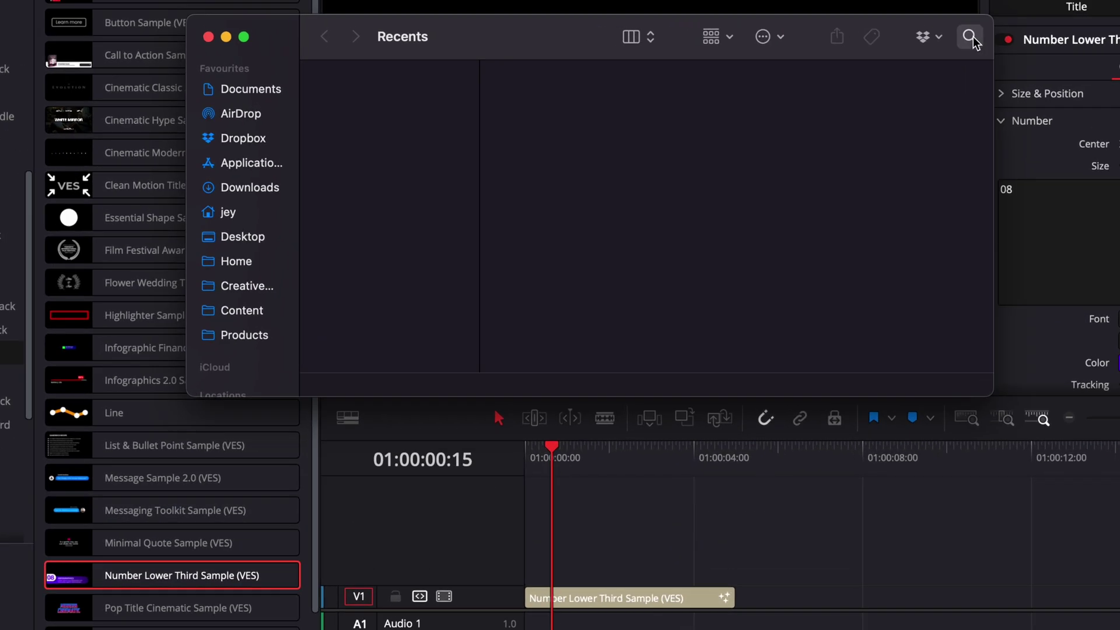
click(969, 36)
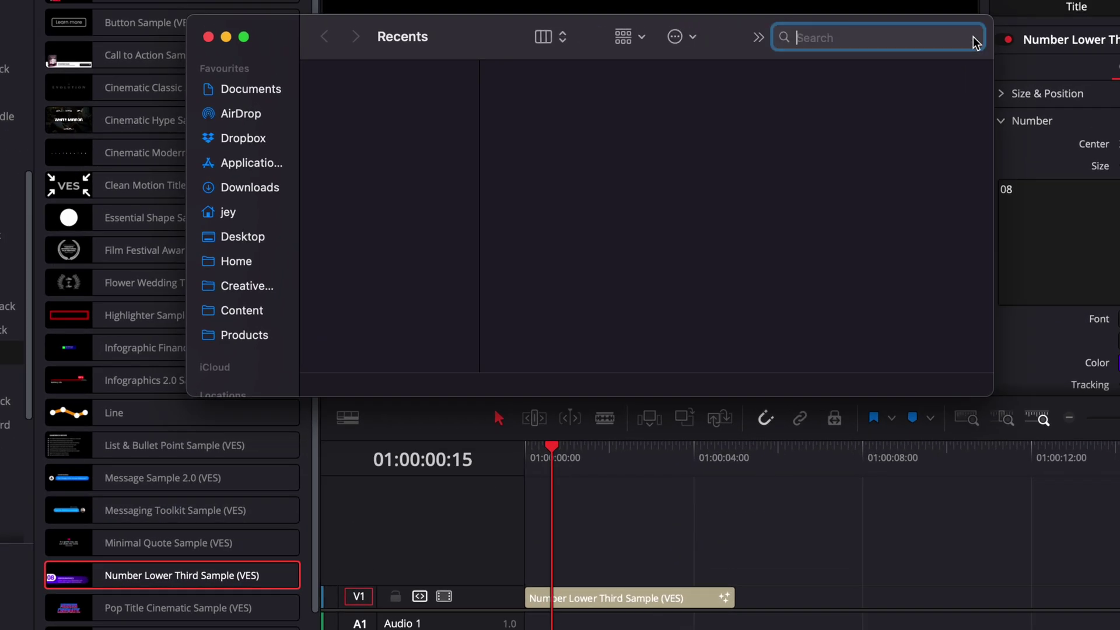
text(font book)
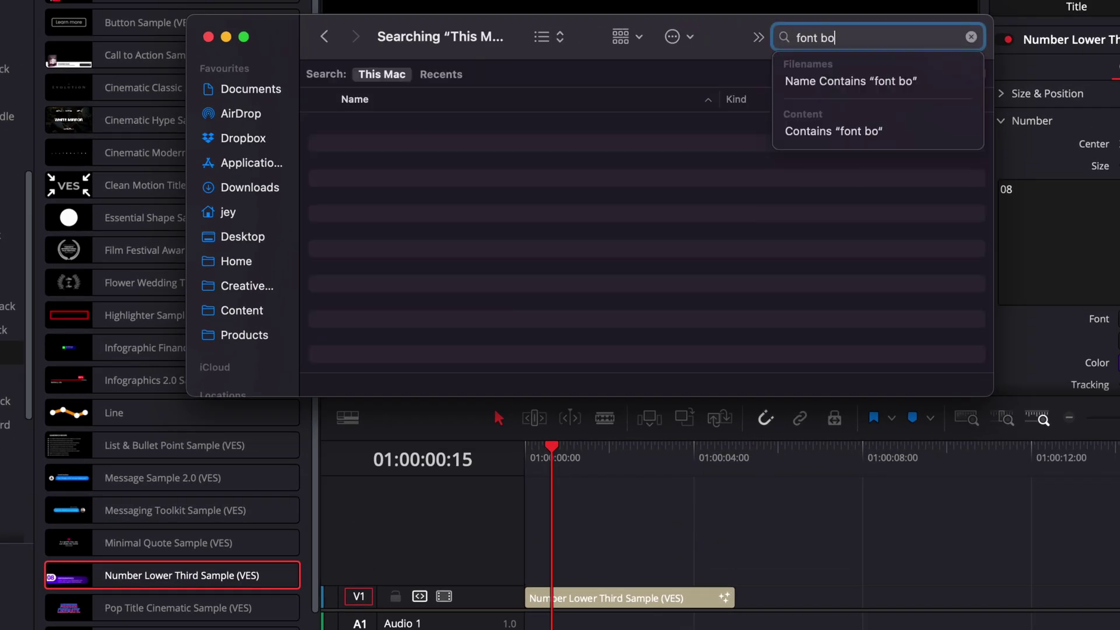
double_click(370, 124)
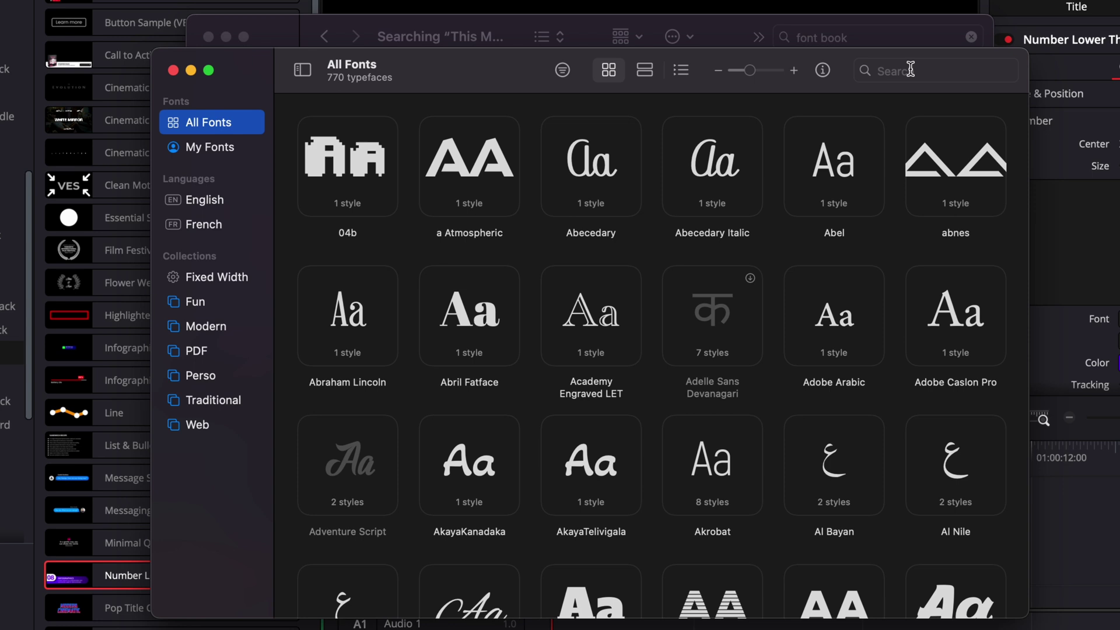
Filter Font Book by family name 'montserrat' and inspect Montserrat and Montserrat Alternates.
click(911, 71)
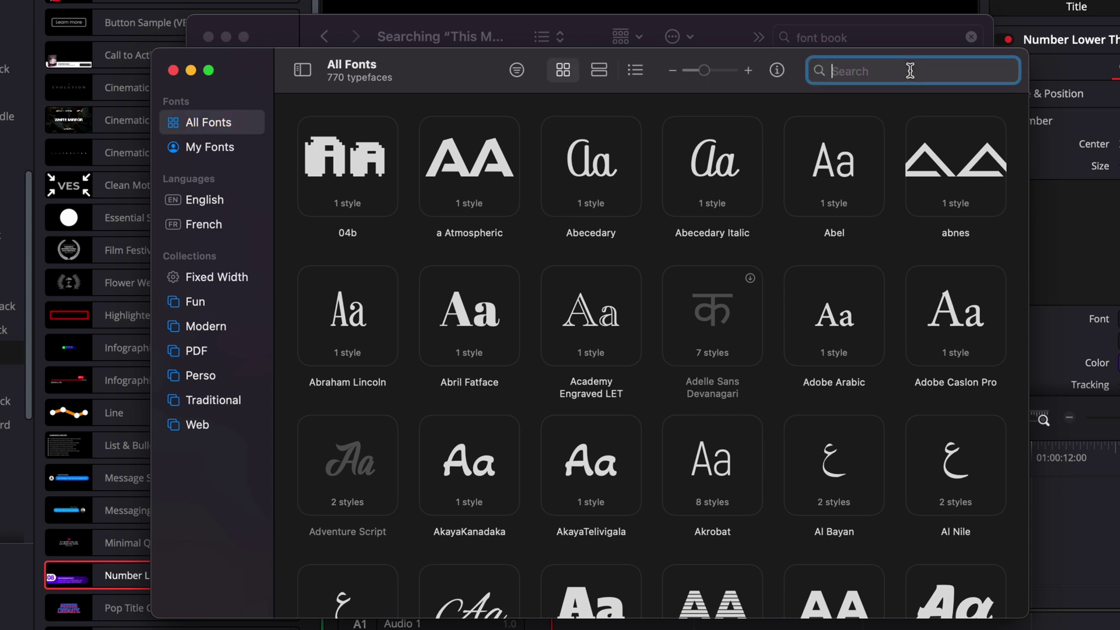
text(mont)
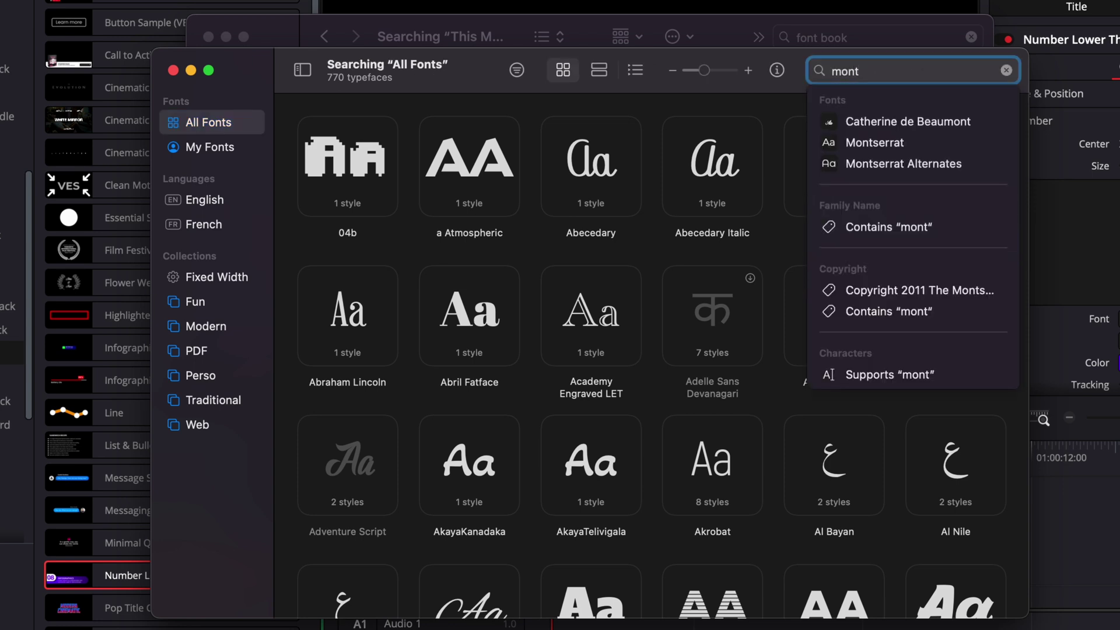
text(serrat)
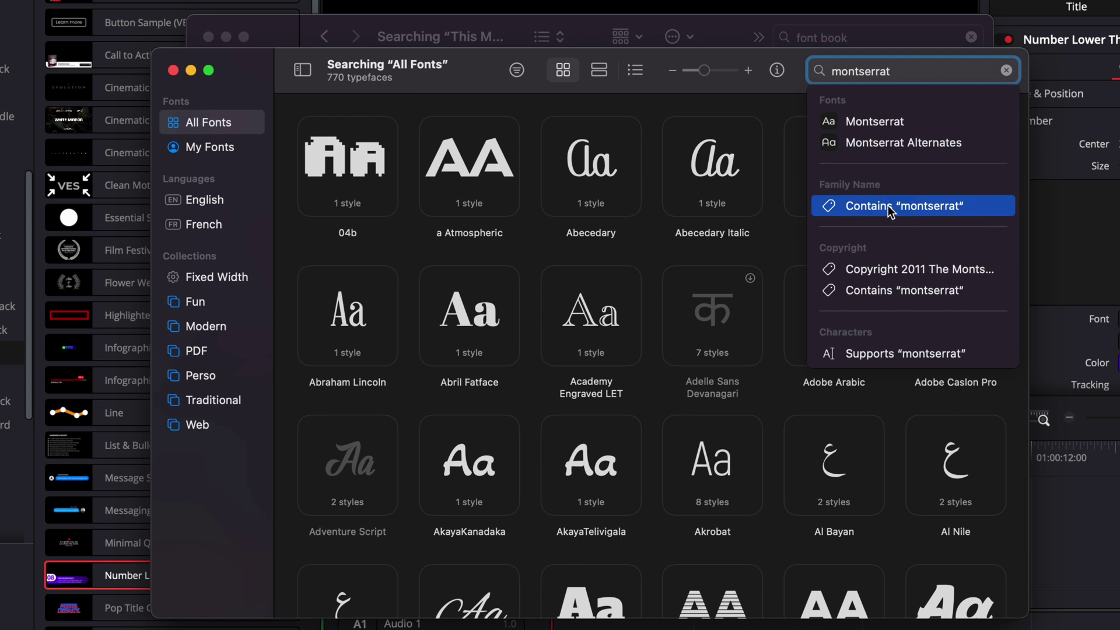
click(941, 210)
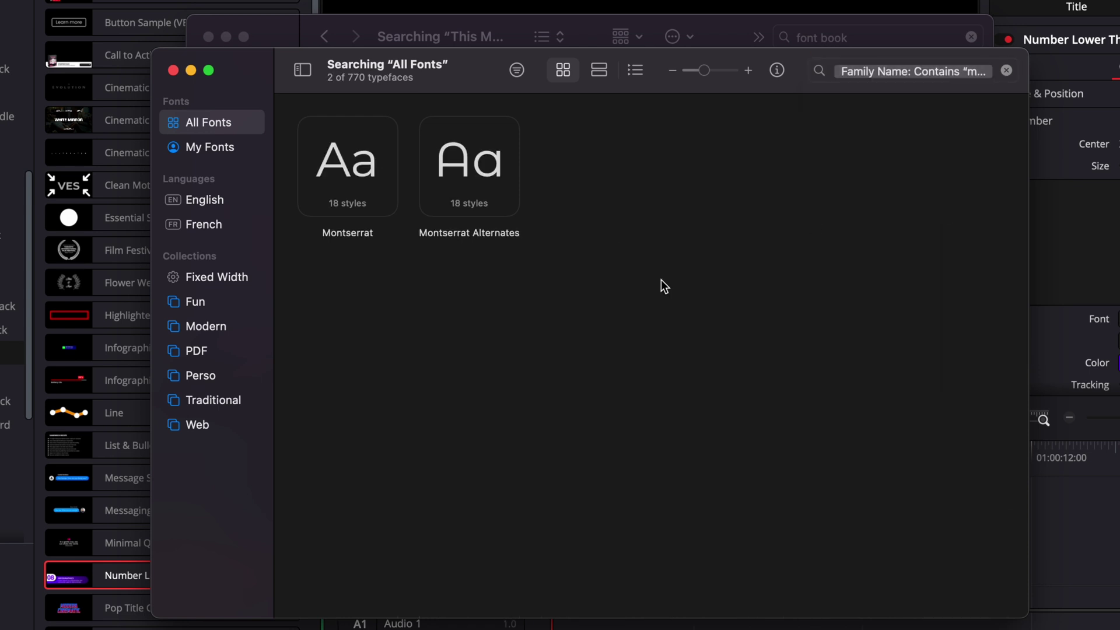
click(466, 181)
click(321, 169)
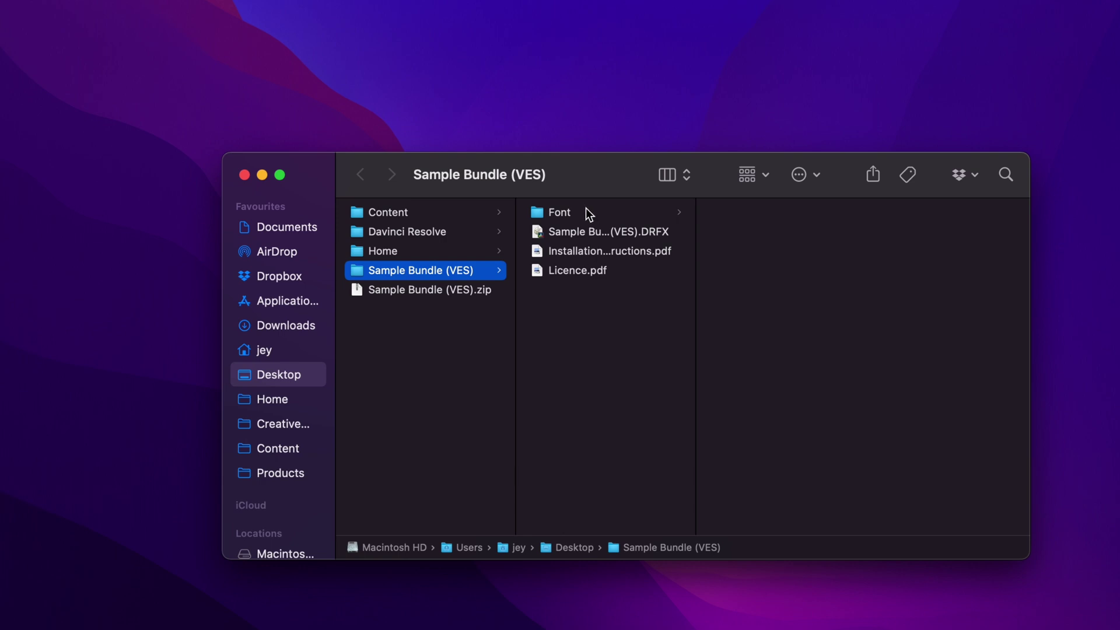
Open all 36 Montserrat .otf files from the bundle's Font folder and install them in Font Book.
click(586, 213)
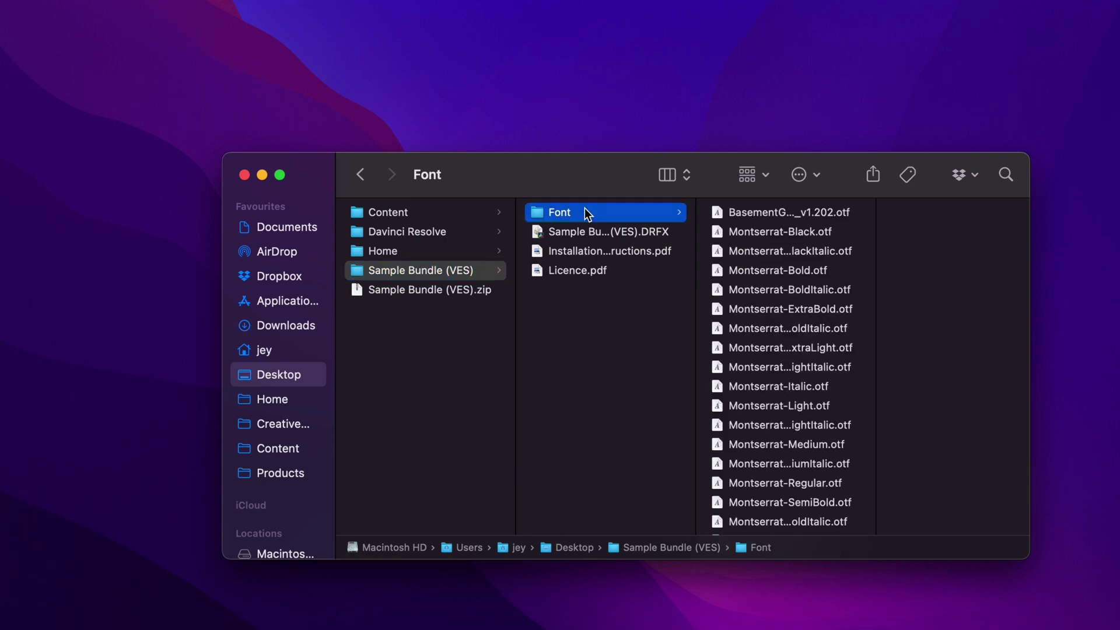
click(780, 234)
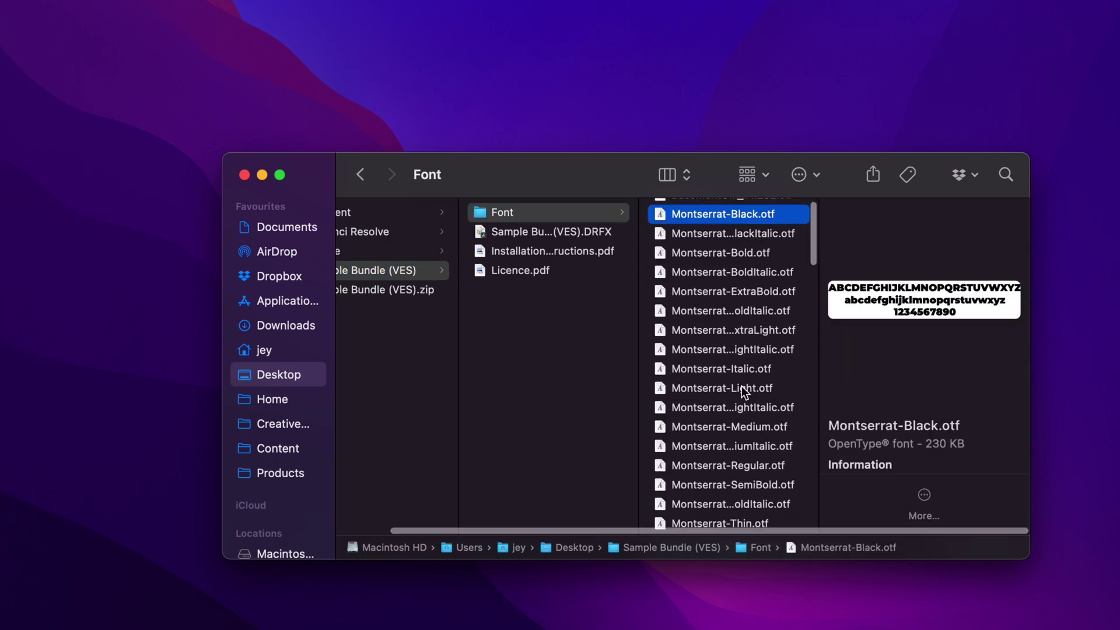
scroll(743, 391, down, 15)
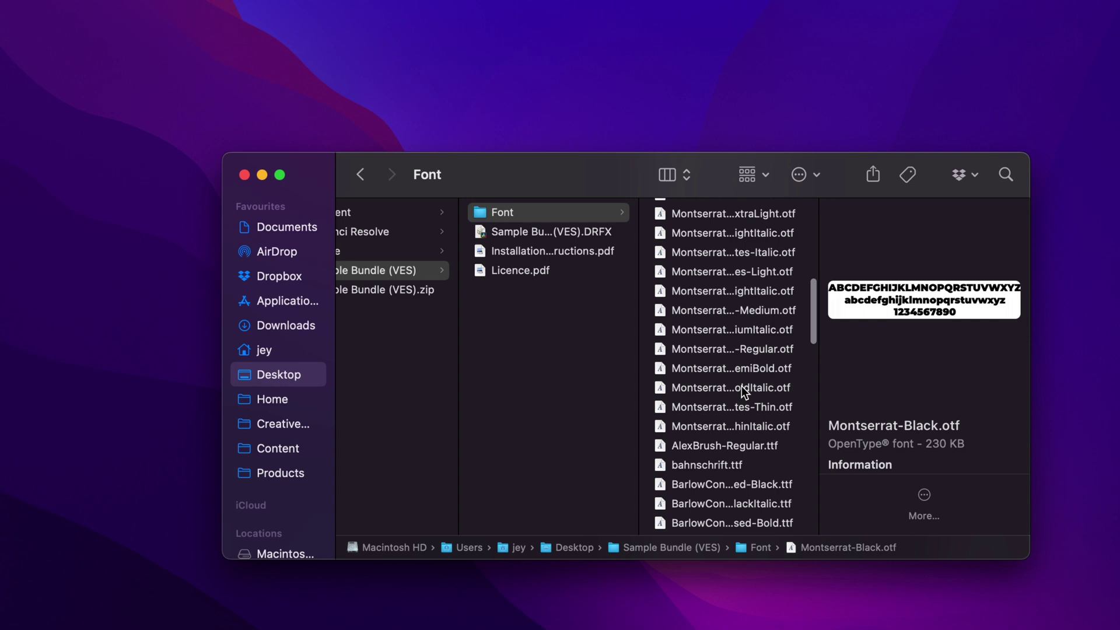
scroll(741, 390, down, 2)
shift+click(696, 394)
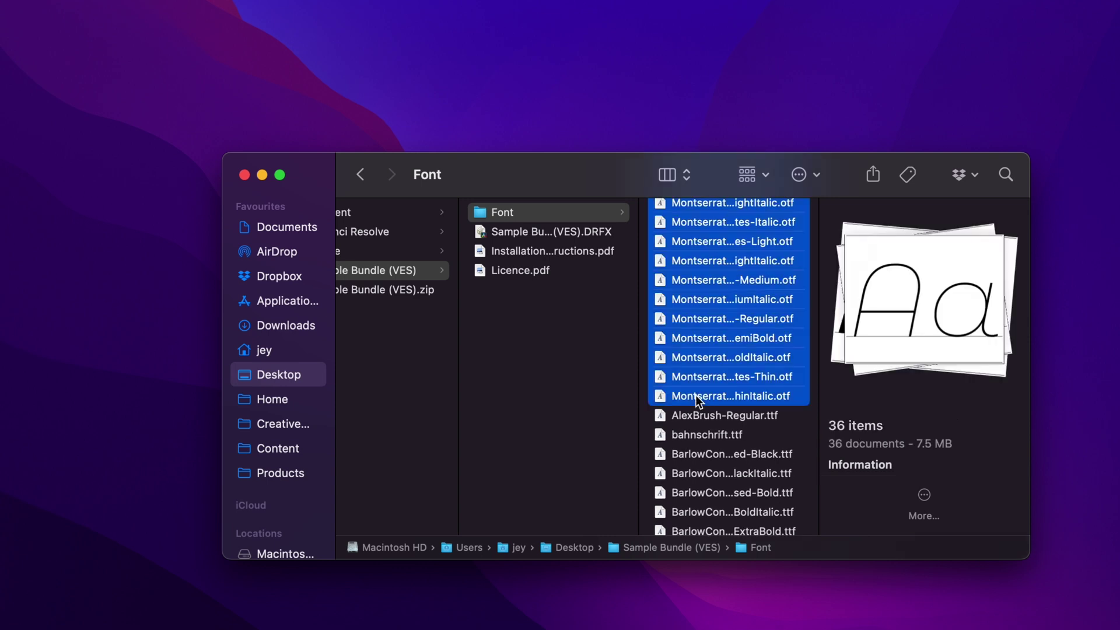
double_click(696, 397)
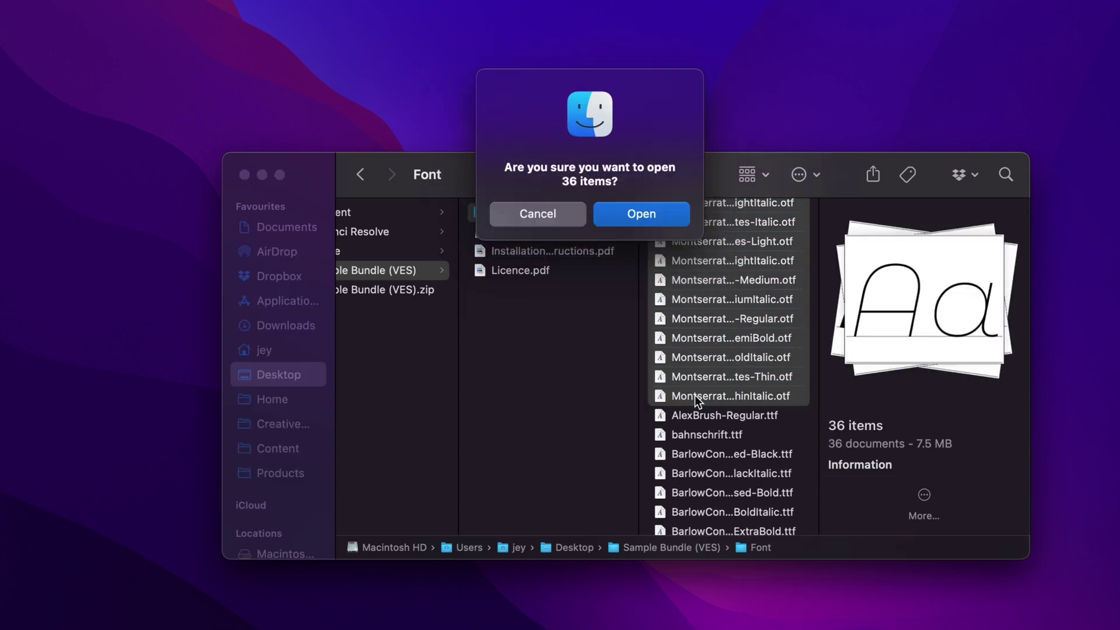
click(633, 215)
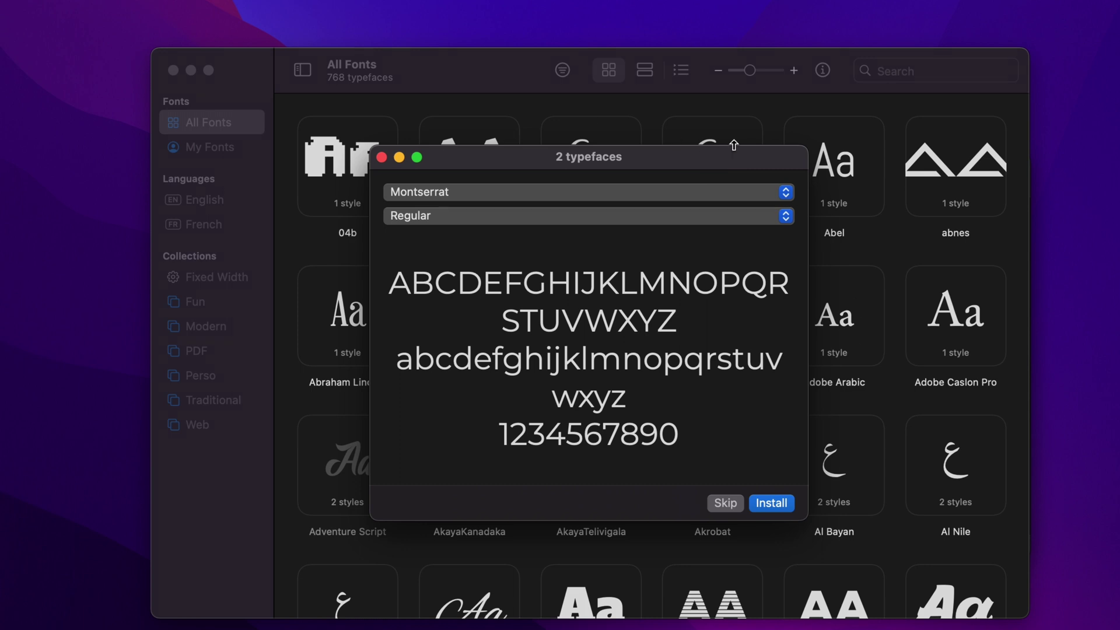
click(774, 503)
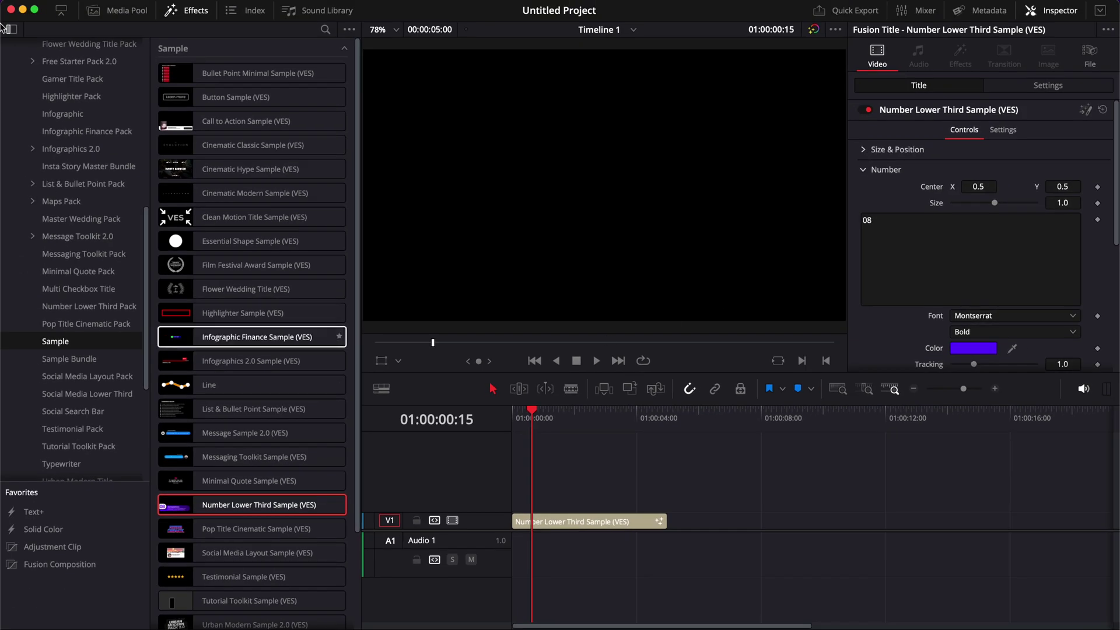
Close the current project, then add Number Lower Third Sample (VES) to the timeline and preview it.
click(11, 10)
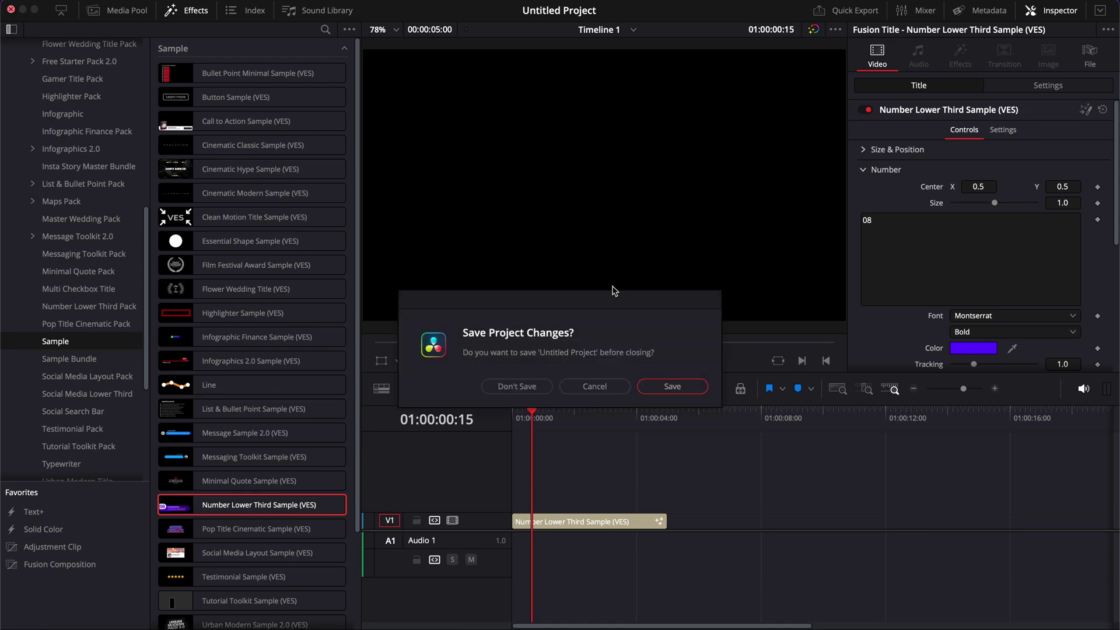
click(595, 385)
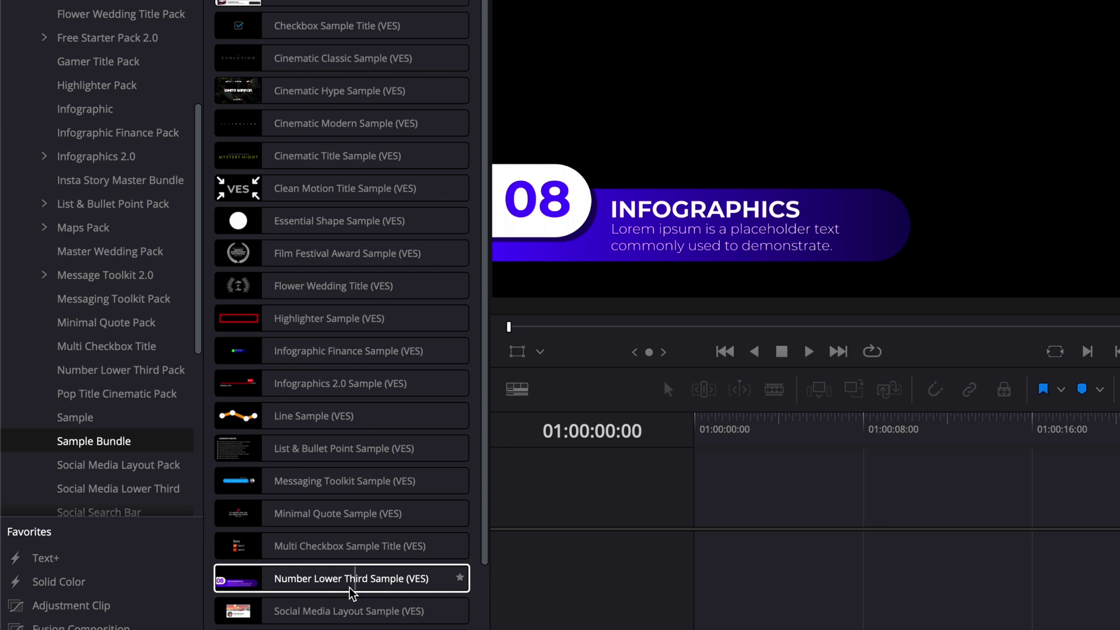
drag(240, 590, 707, 587)
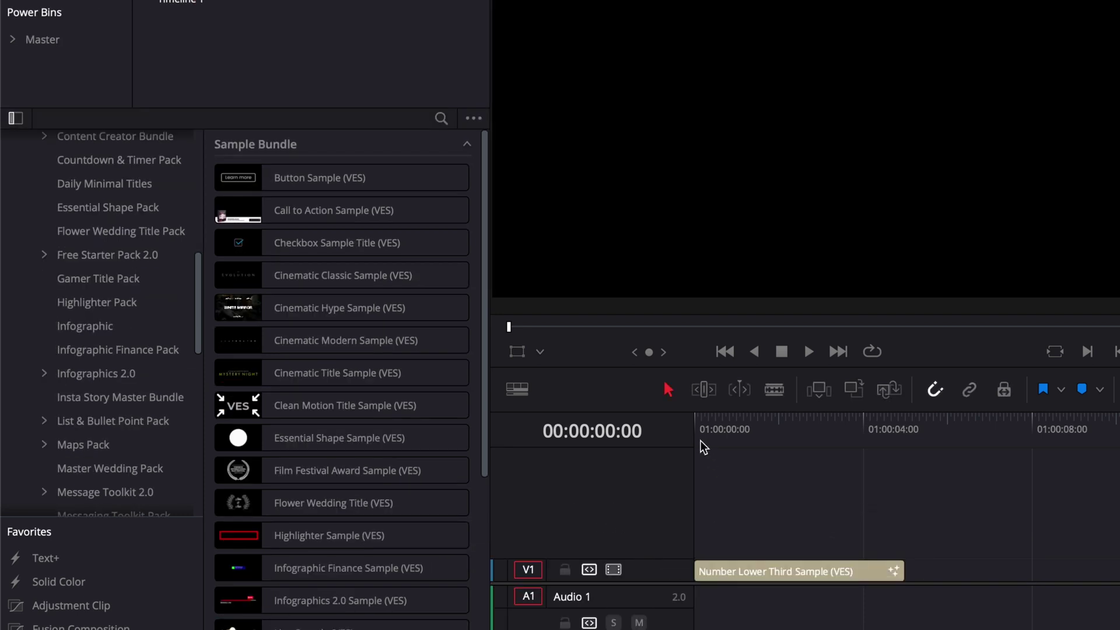
click(702, 423)
key(space)
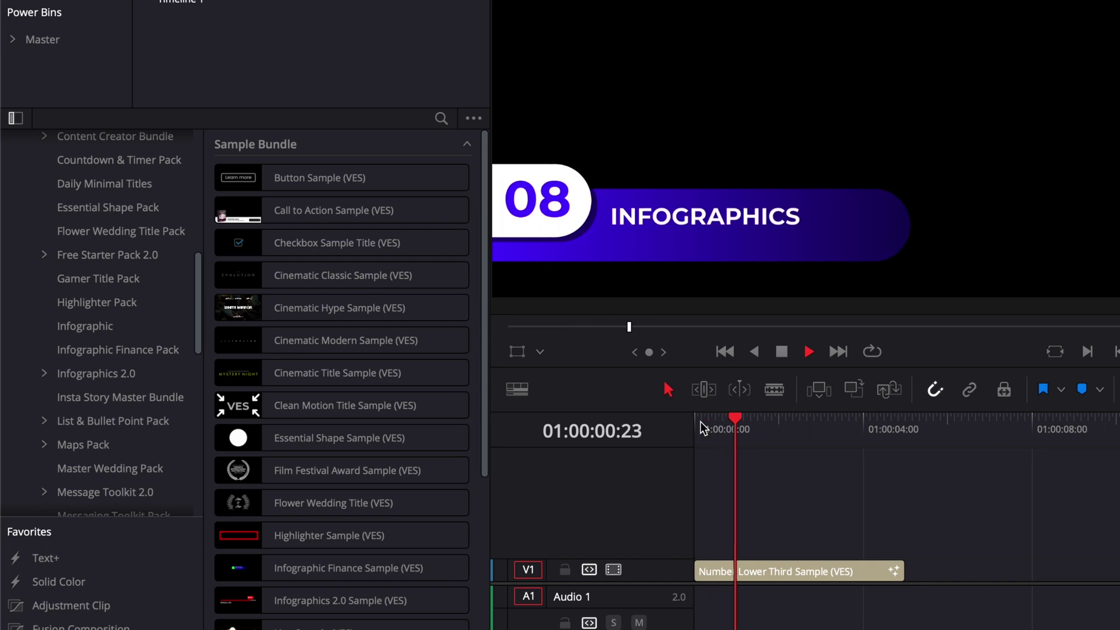
key(space)
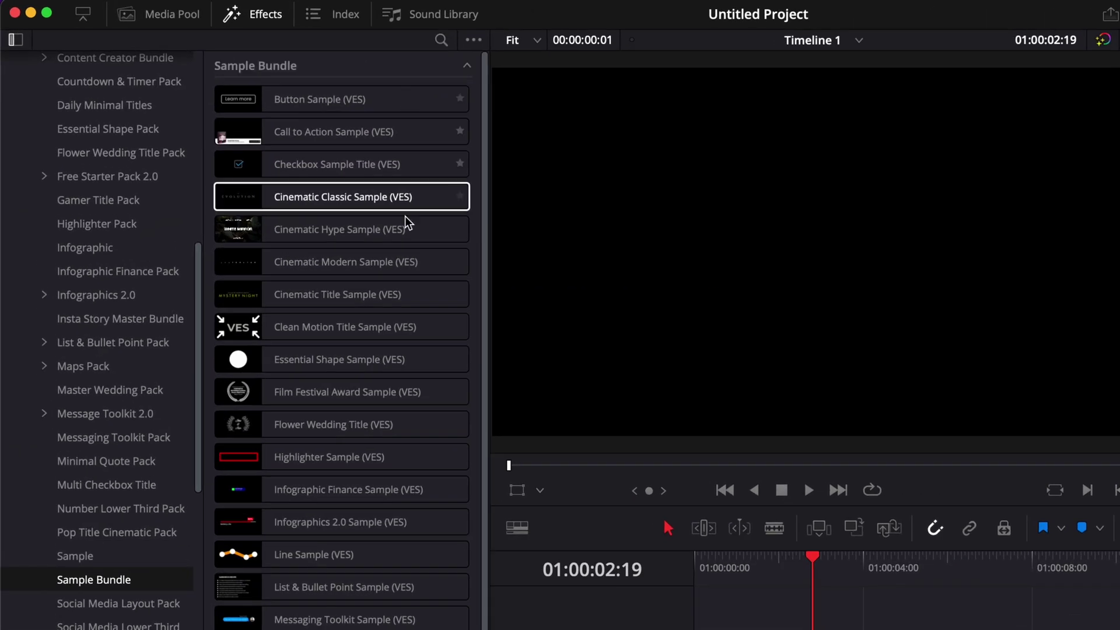
Place Cinematic Title Sample (VES) at the start of V1 and play its MYSTERY NIGHT animation.
scroll(405, 247, down, 4)
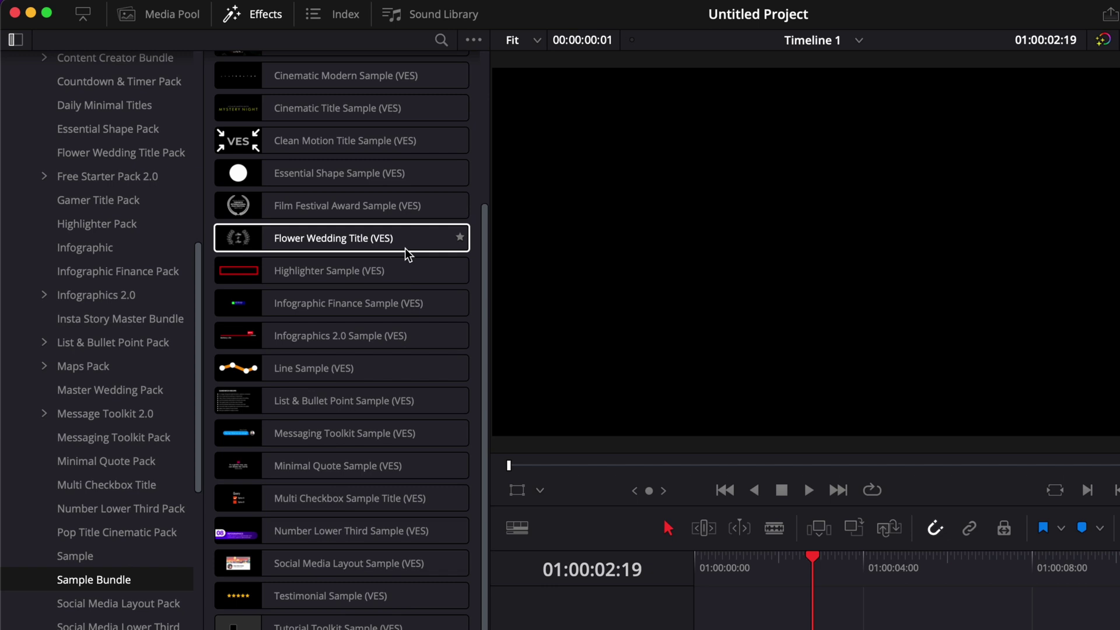
scroll(405, 247, up, 4)
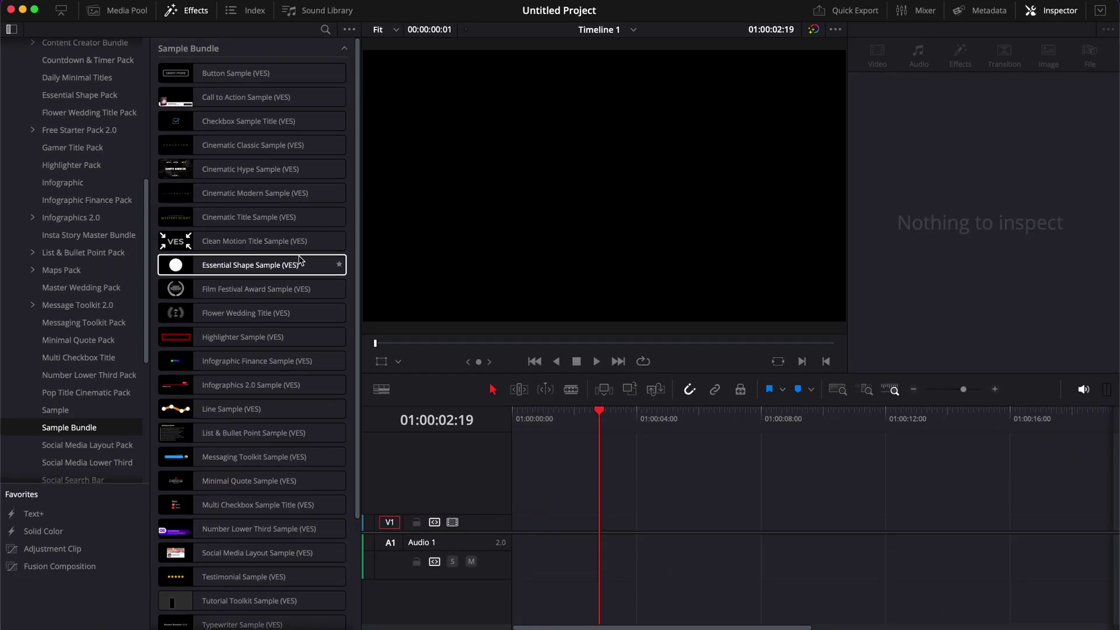
mouse_move(300, 261)
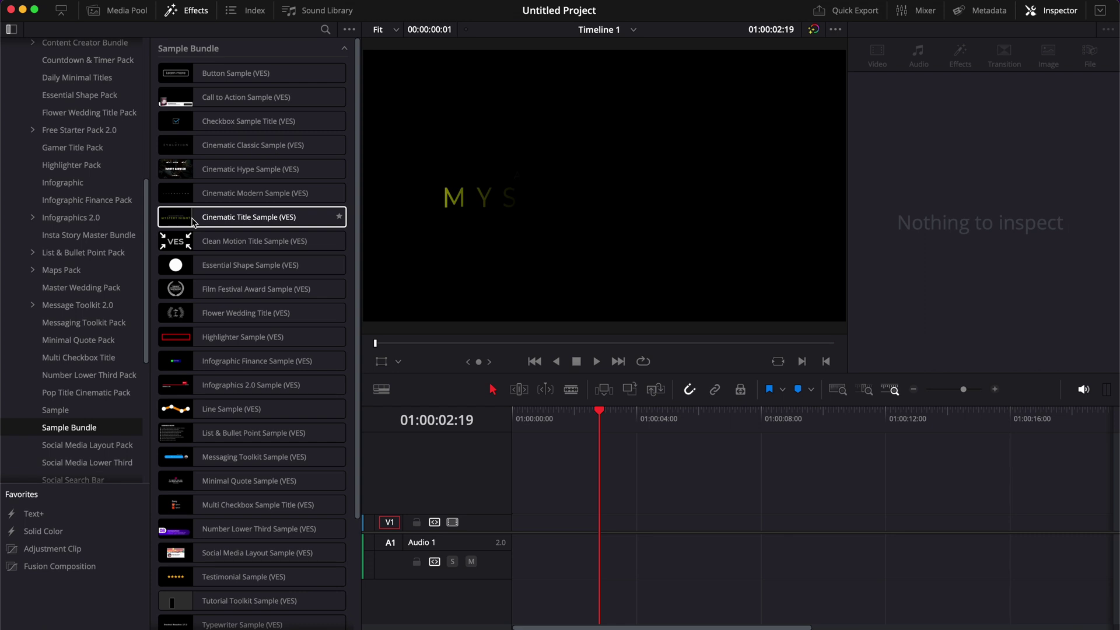
drag(193, 222, 515, 522)
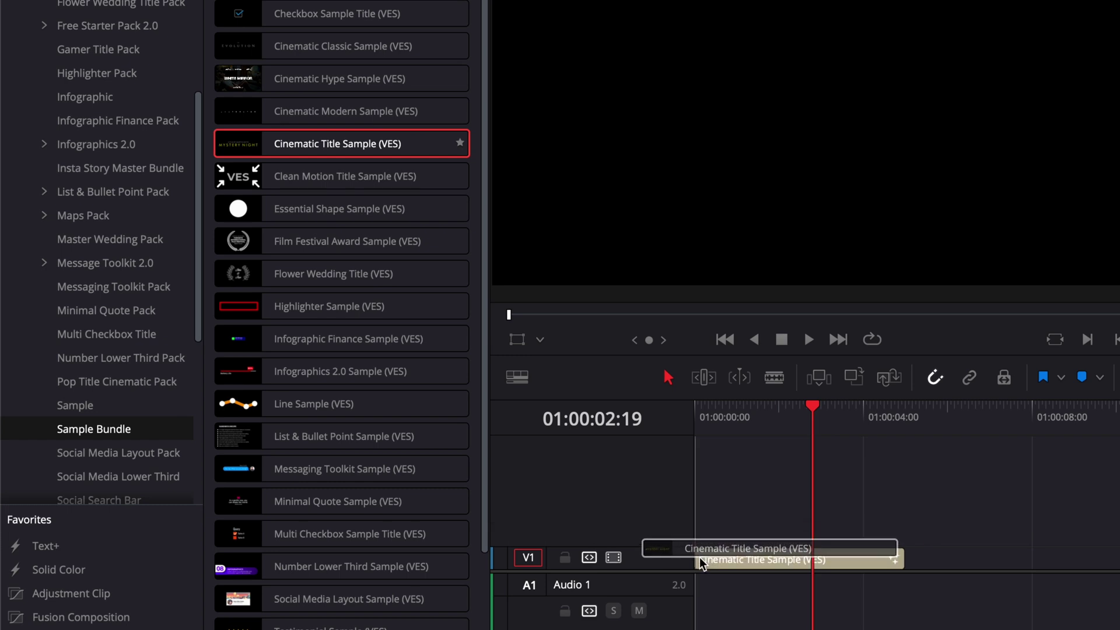
drag(699, 558, 699, 558)
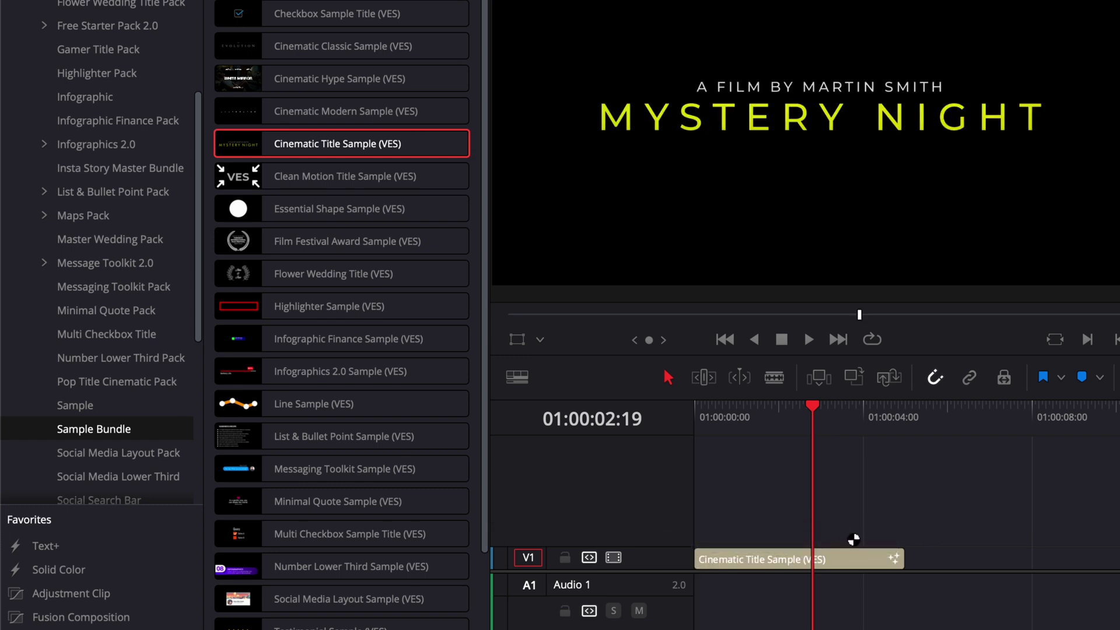
click(698, 418)
key(space)
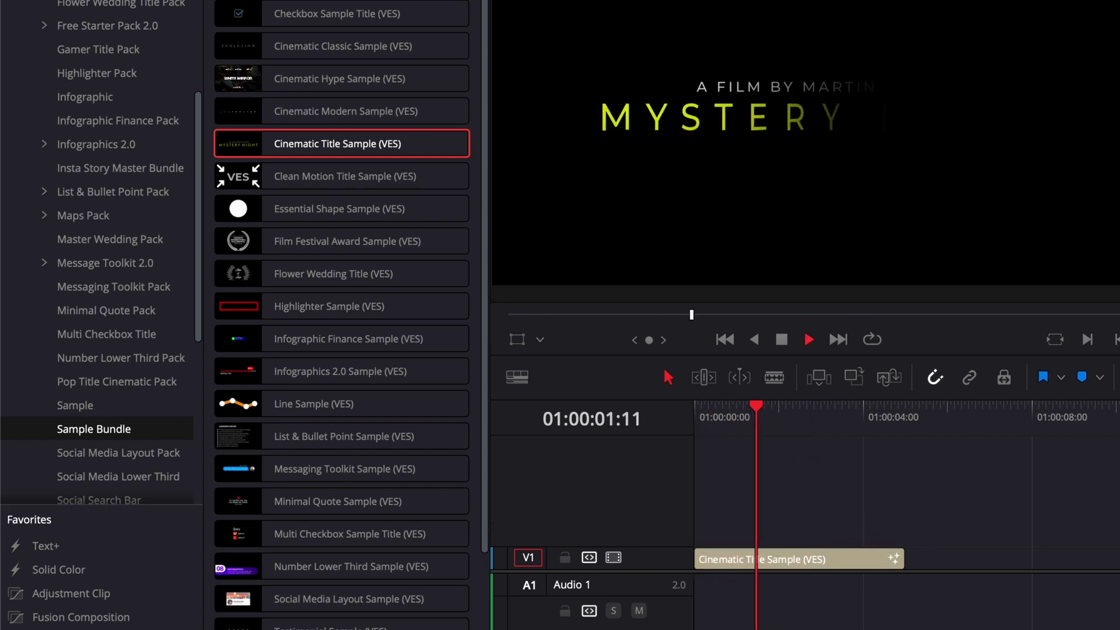
Extend the title clip to about eight seconds and inspect its Text 1, Text 2 and Background controls.
key(space)
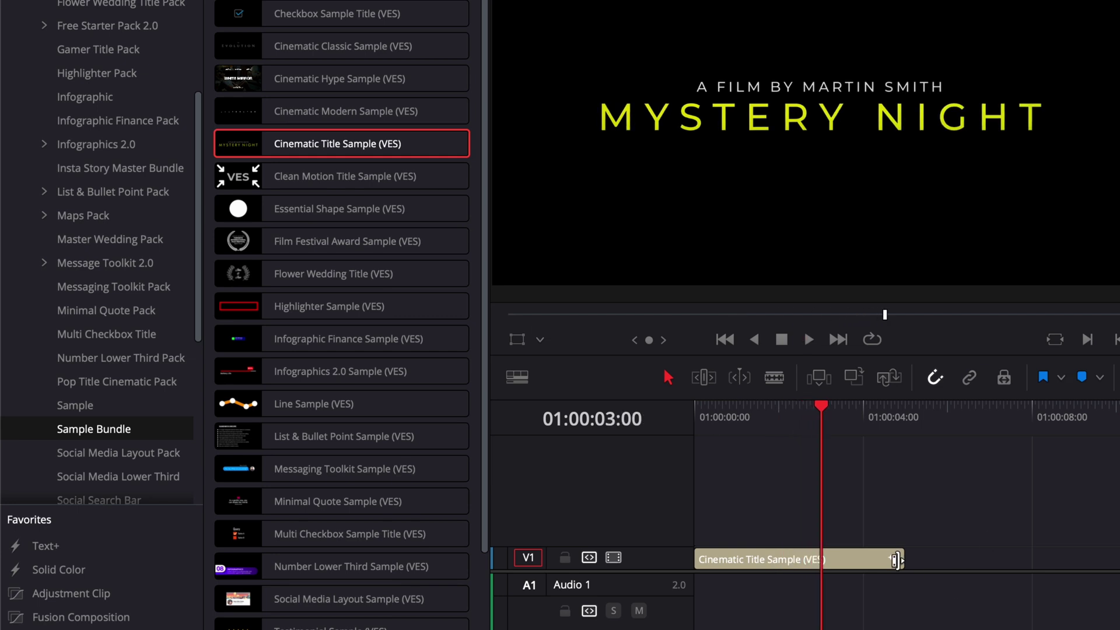
drag(904, 559, 1064, 559)
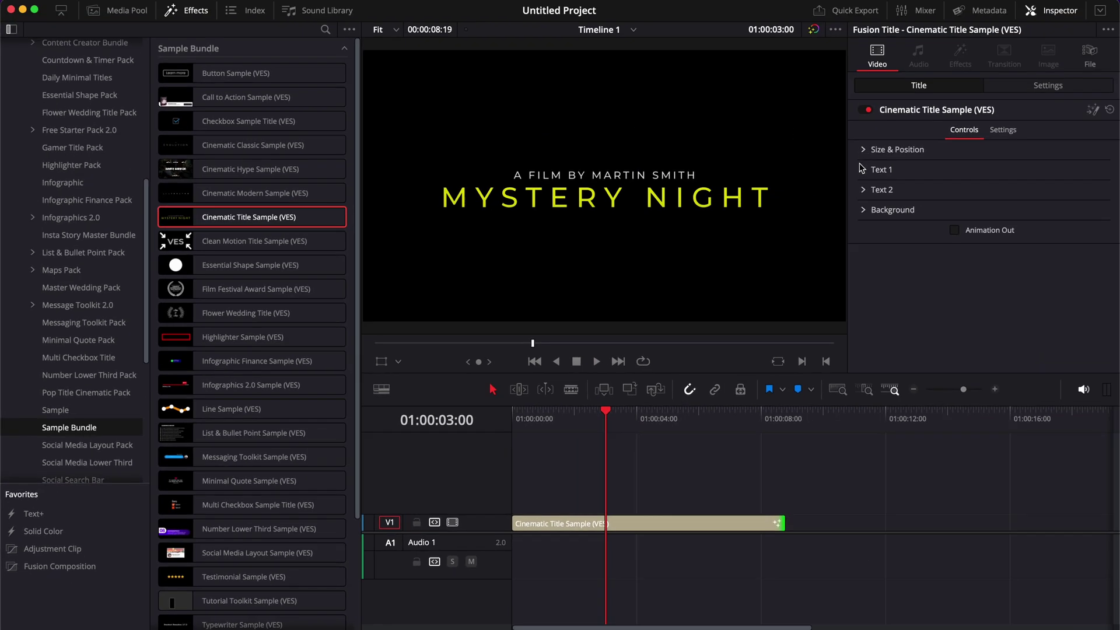
click(863, 169)
click(863, 170)
click(863, 189)
click(864, 189)
click(863, 210)
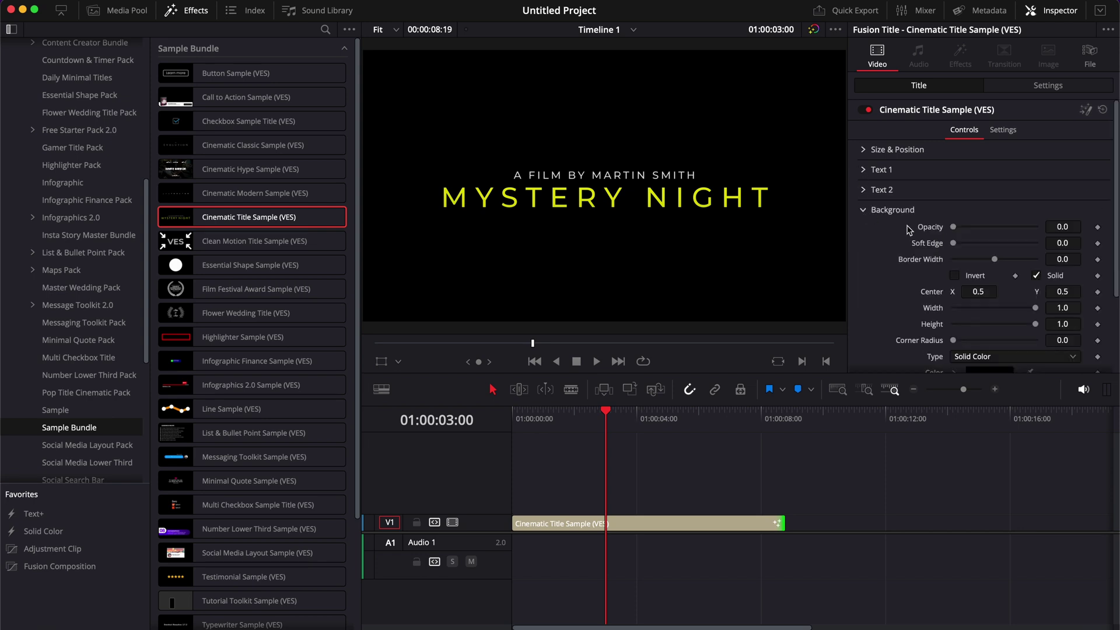
click(864, 211)
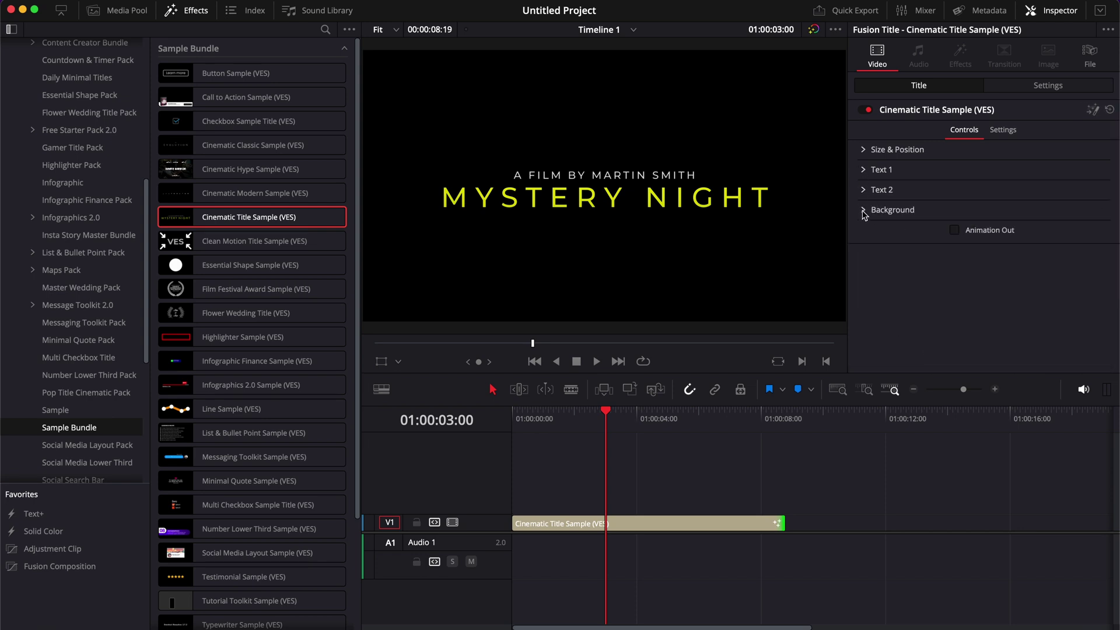
Scrub through the title to its end, then toggle Animation Out on and back off.
drag(766, 415, 584, 439)
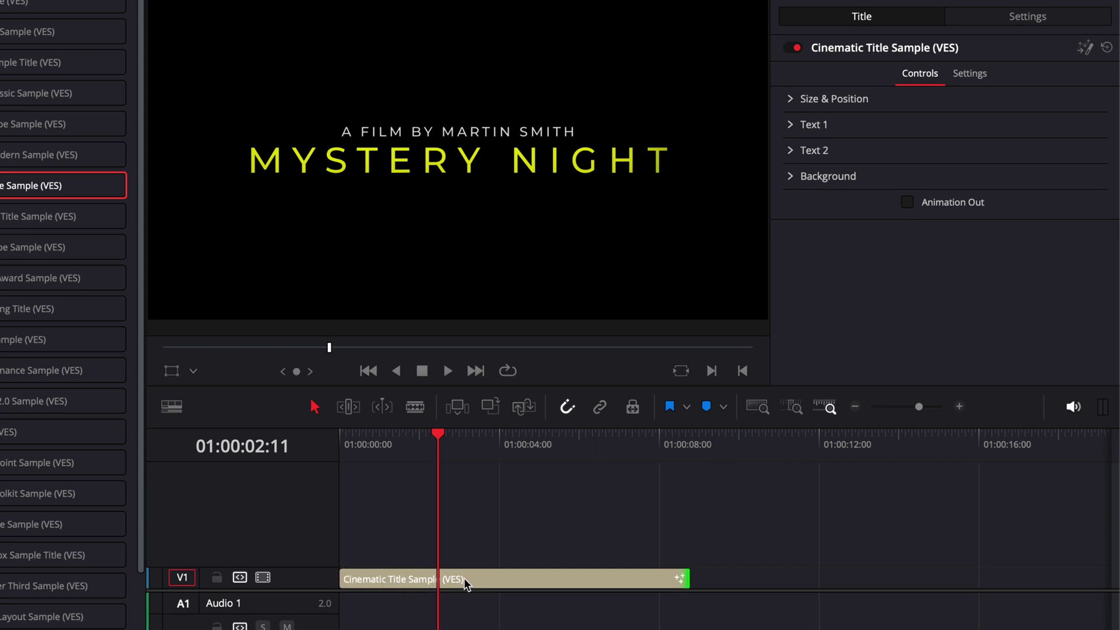
drag(629, 464, 652, 463)
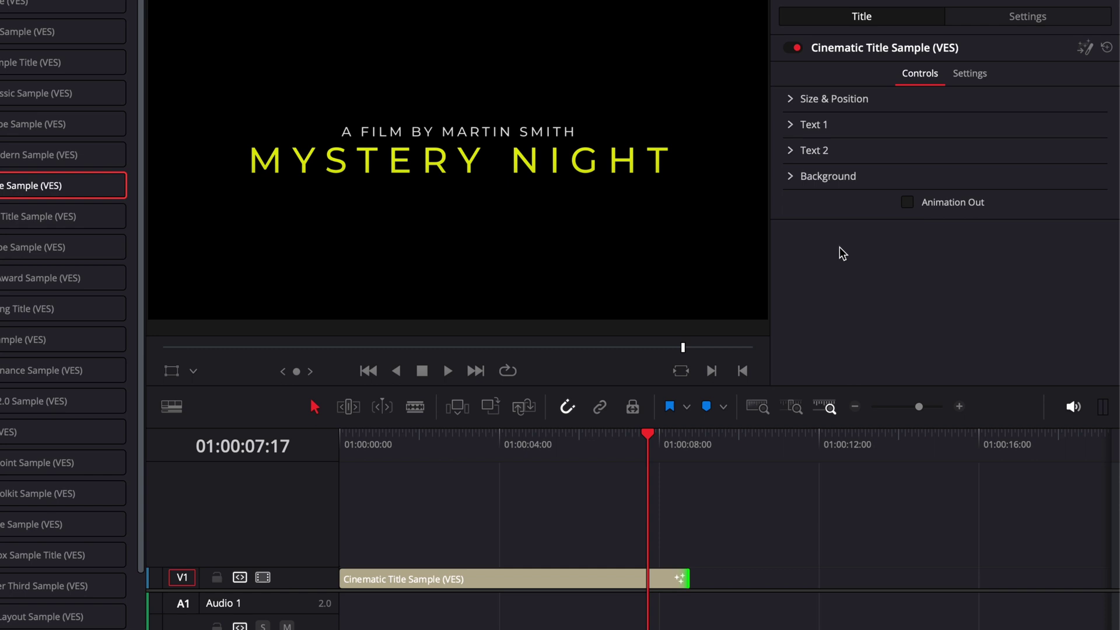
drag(348, 447, 440, 459)
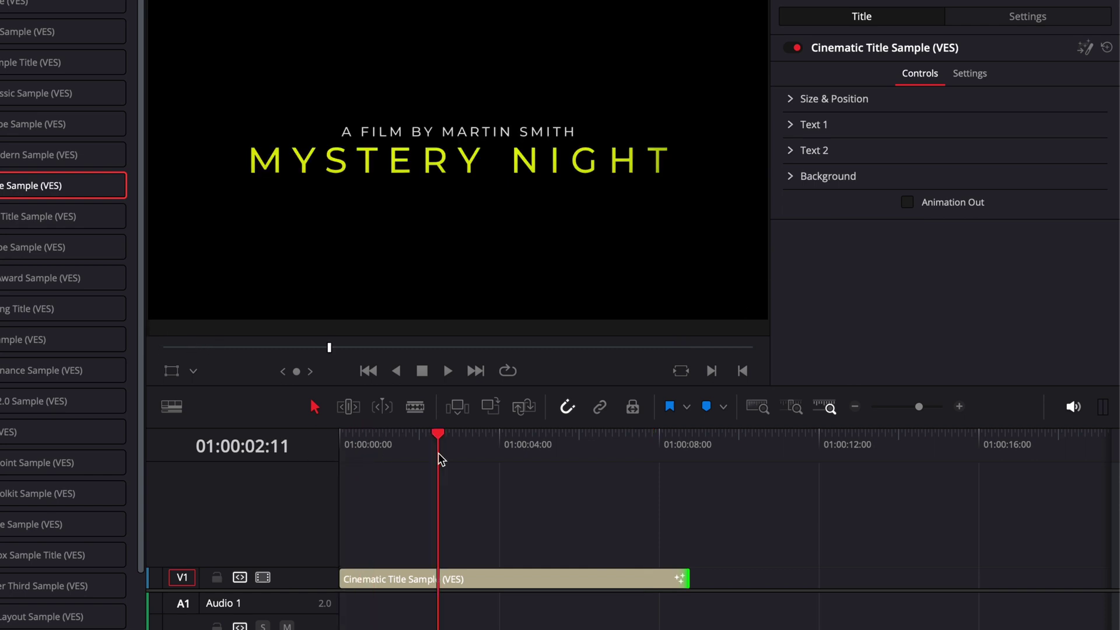
click(670, 445)
drag(669, 447, 643, 513)
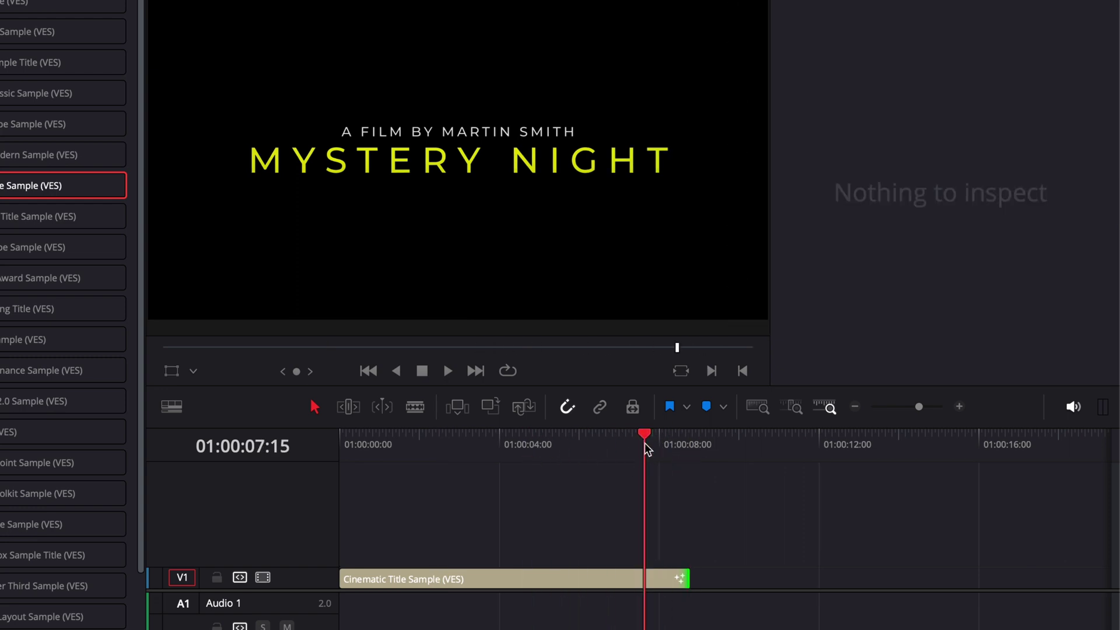
click(642, 579)
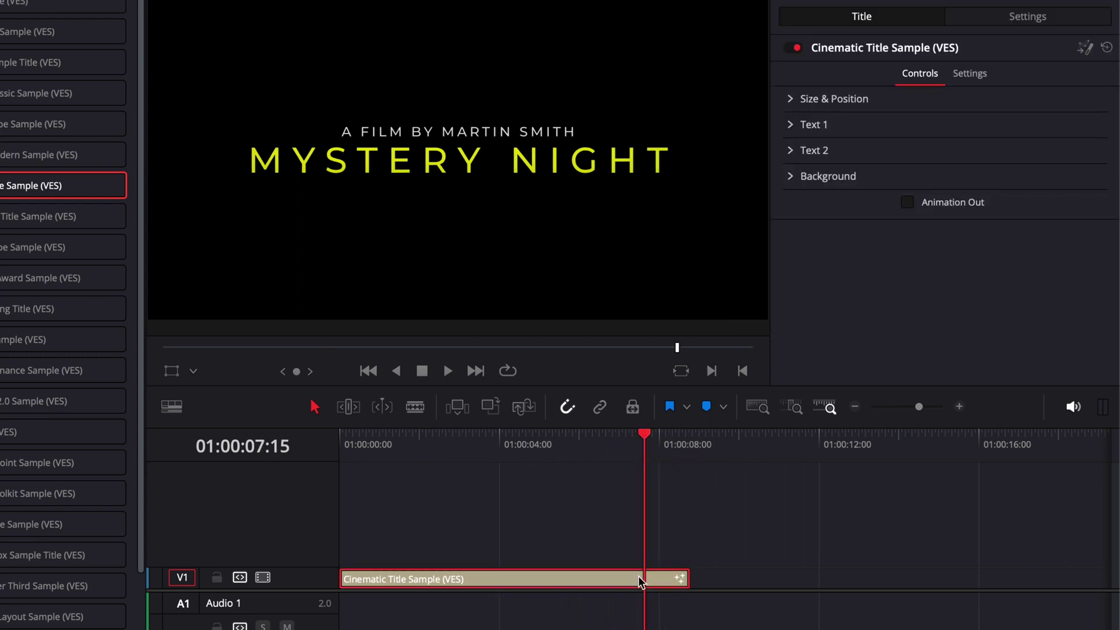
click(908, 202)
click(908, 202)
Replay the cinematic title, then add List & Bullet Point Sample to V1 and select it.
key(Home)
key(space)
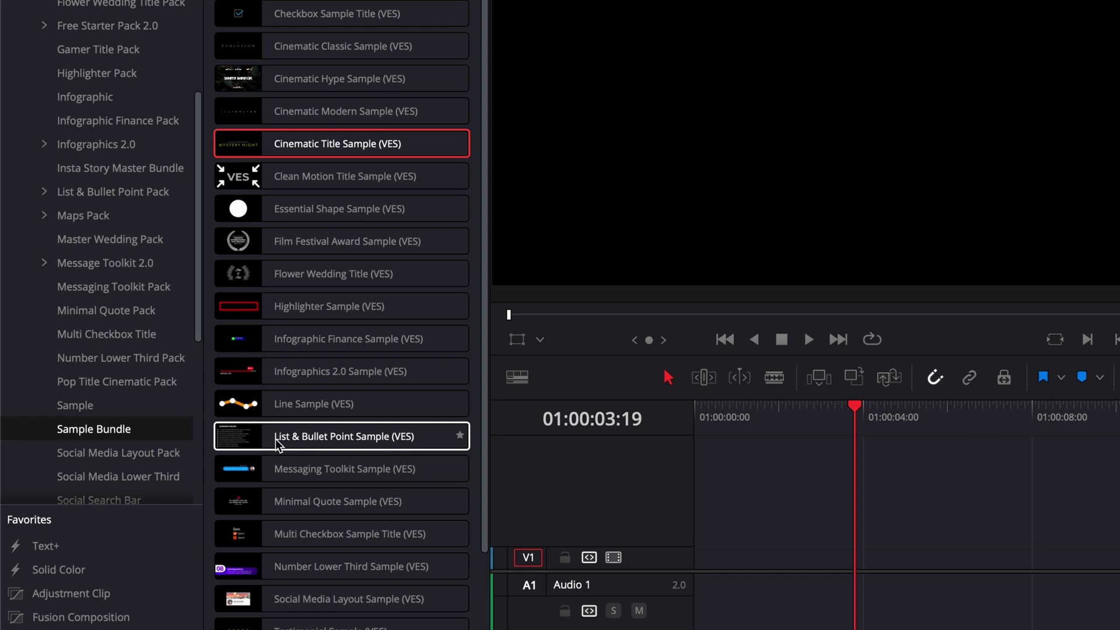
drag(271, 438, 702, 569)
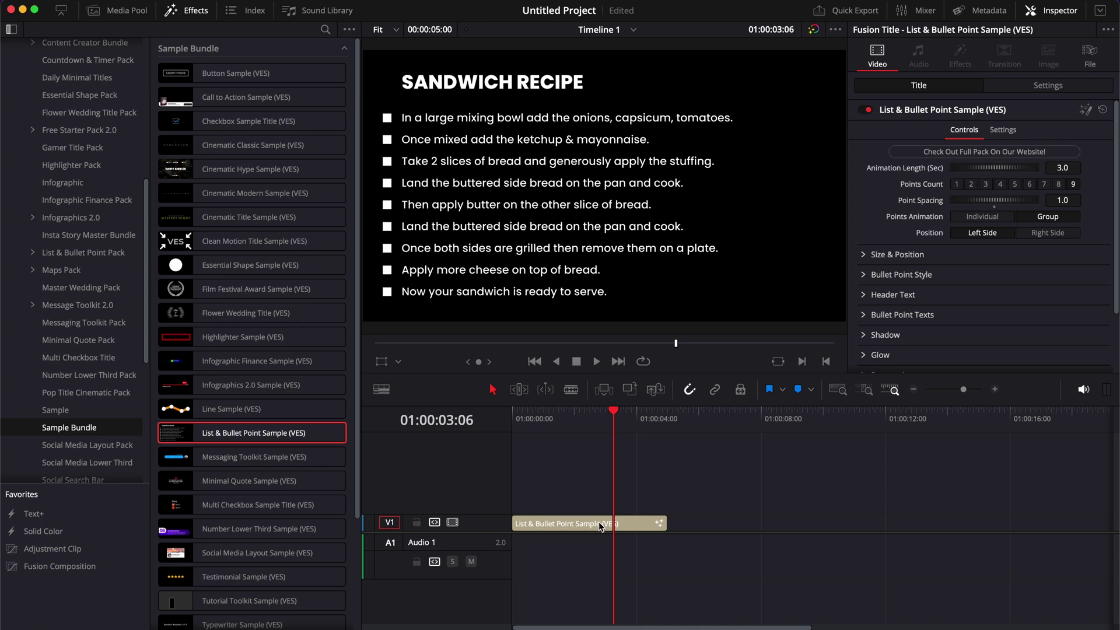
click(599, 522)
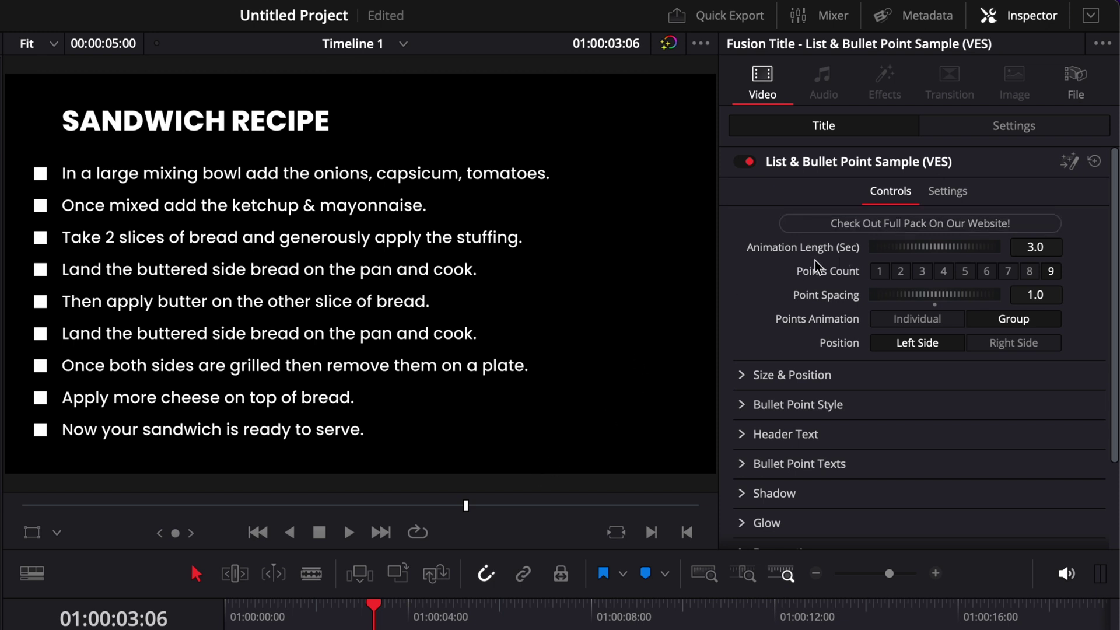
Set Points Count to 6 and Point Spacing to 1.42, with the list aligned to the left side.
click(990, 270)
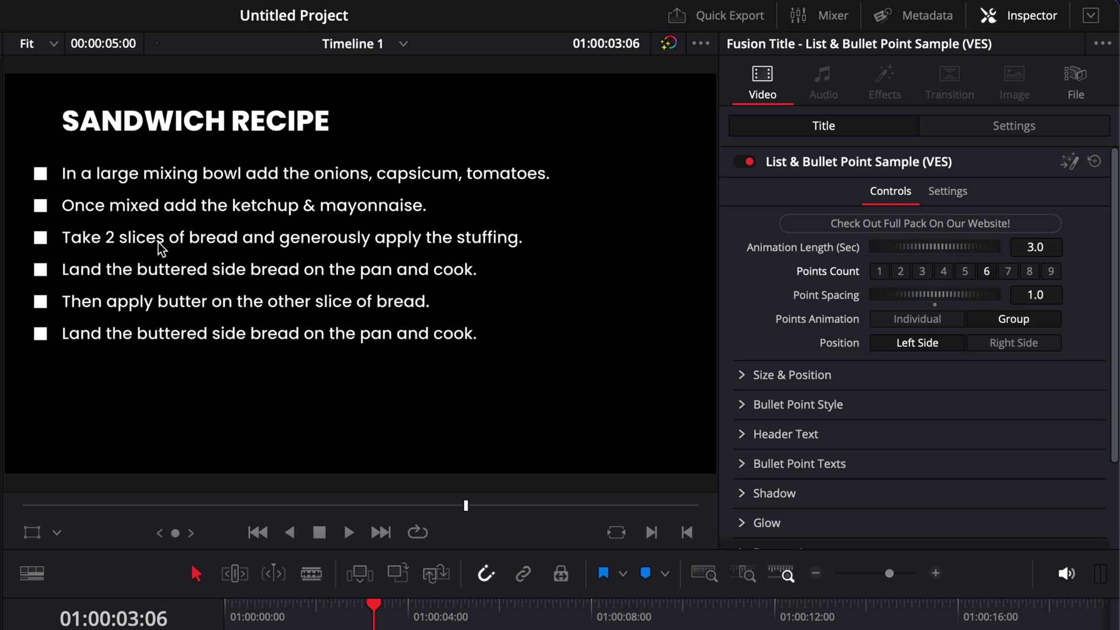
drag(1036, 298, 1038, 303)
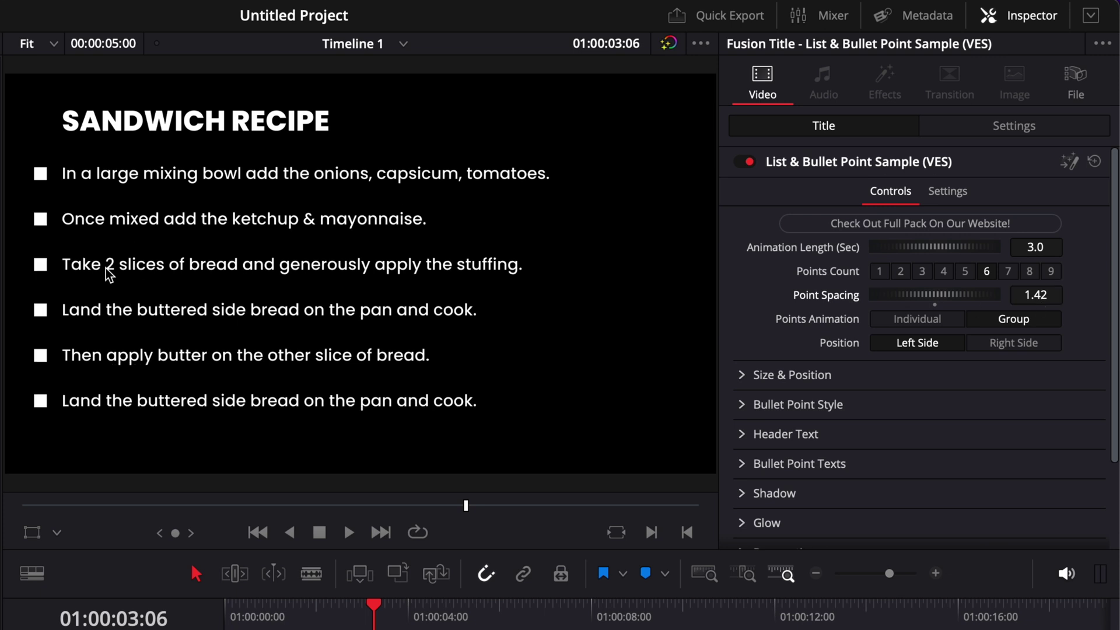
click(995, 347)
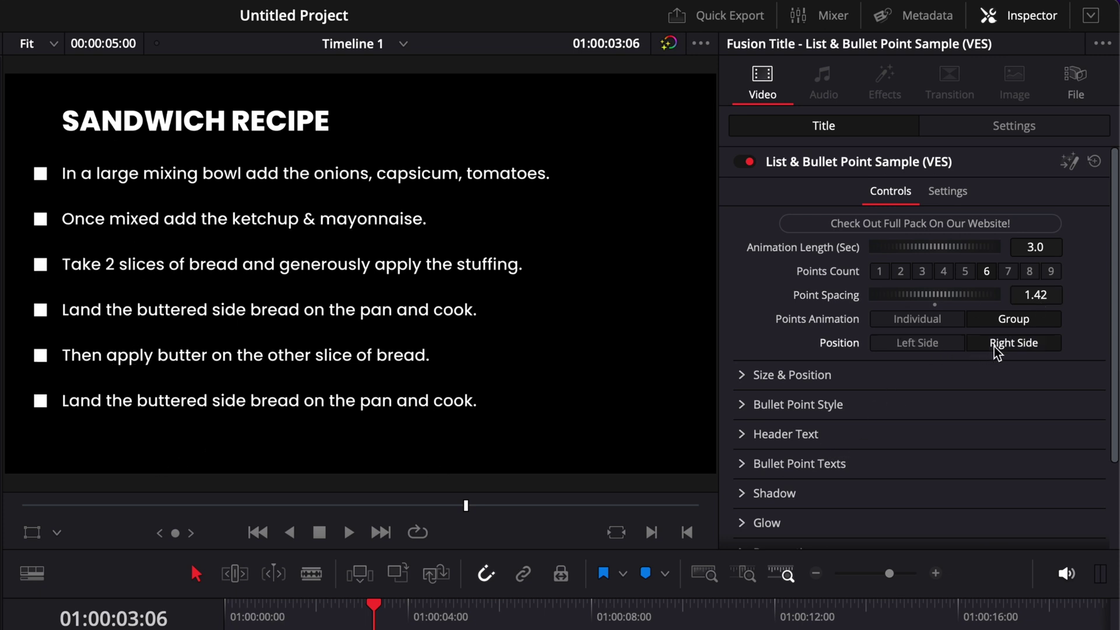
click(937, 345)
Set the Bullet Point Style shape to Circle so the recipe bullets become white circles.
scroll(855, 447, down, 5)
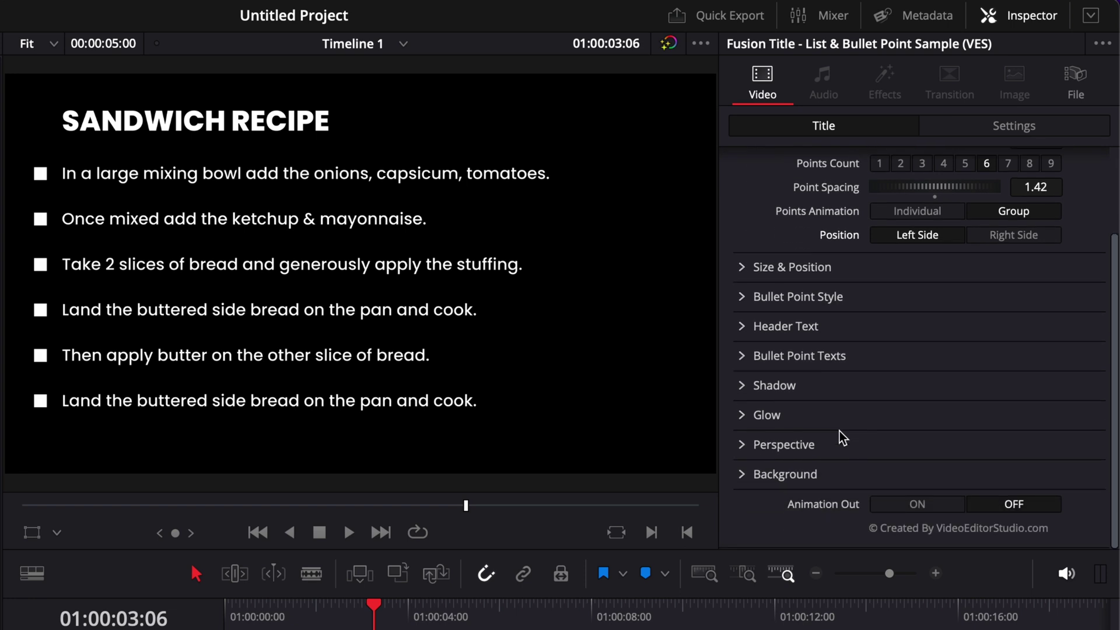
click(744, 267)
click(743, 268)
click(743, 297)
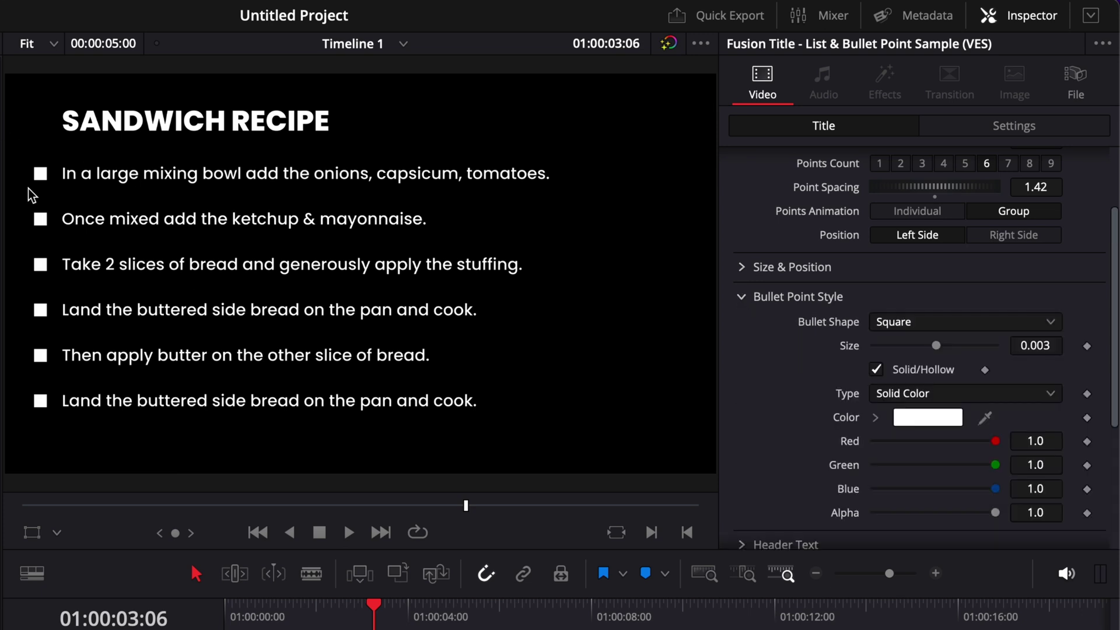
click(893, 324)
click(892, 369)
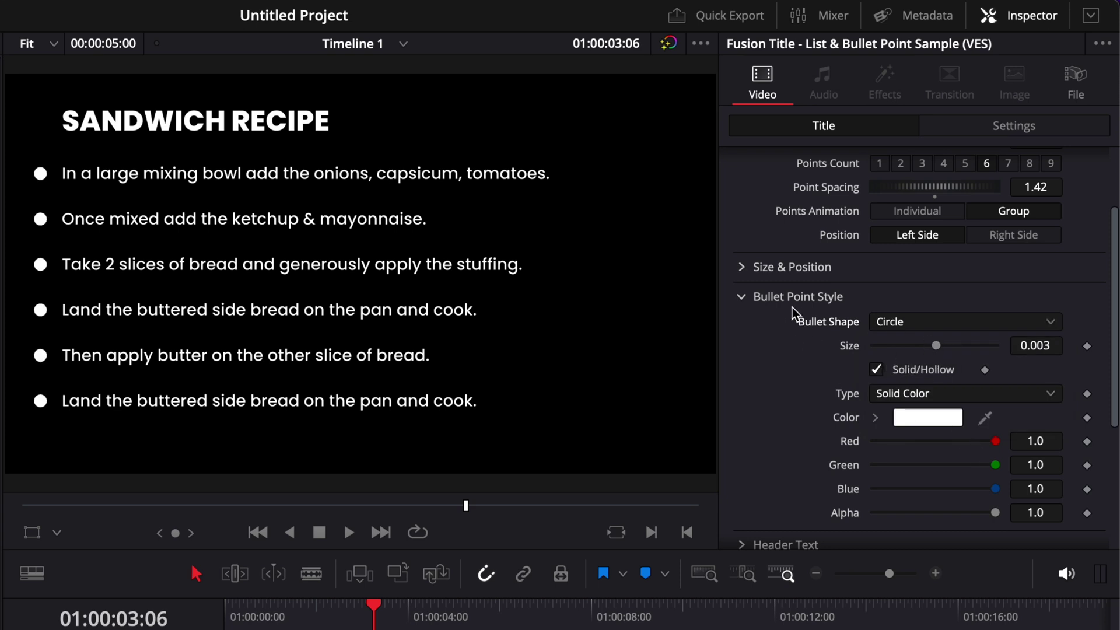
click(745, 300)
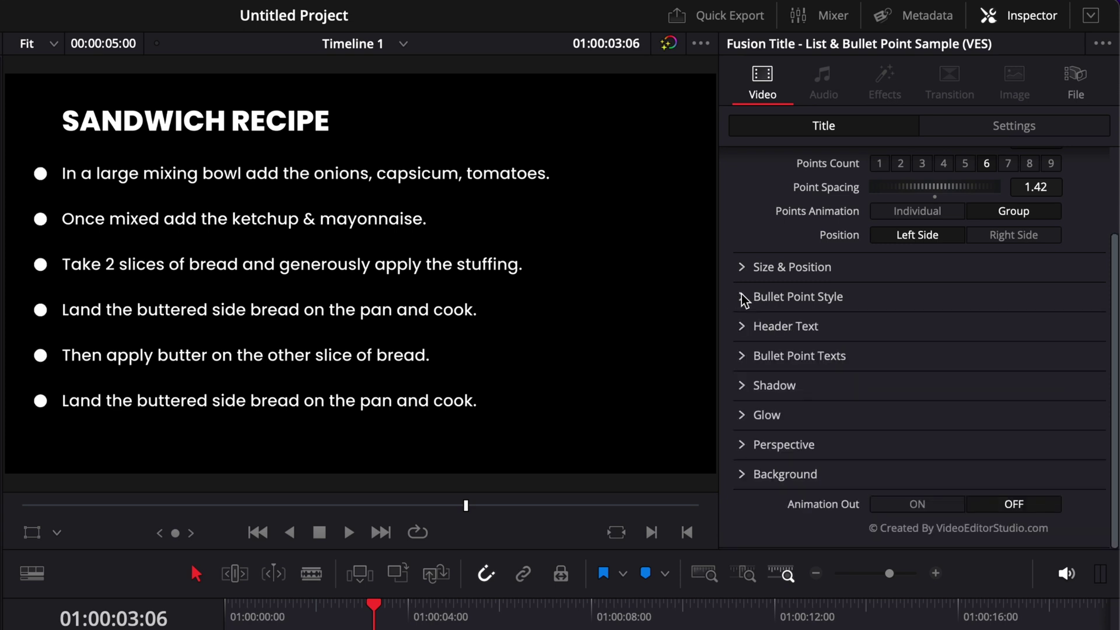
click(742, 328)
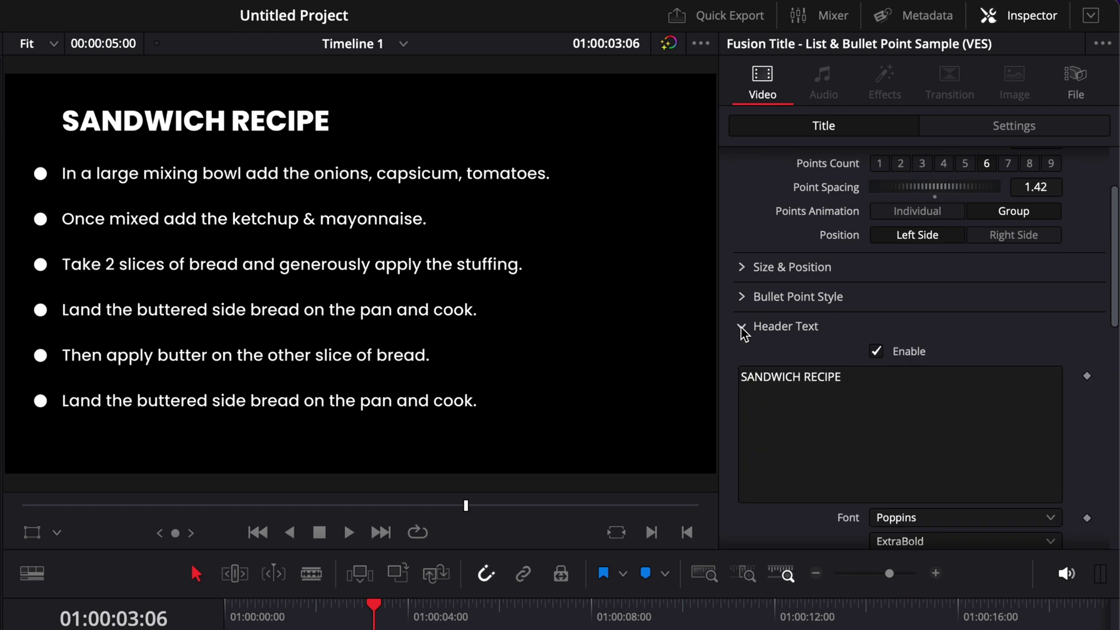
click(742, 329)
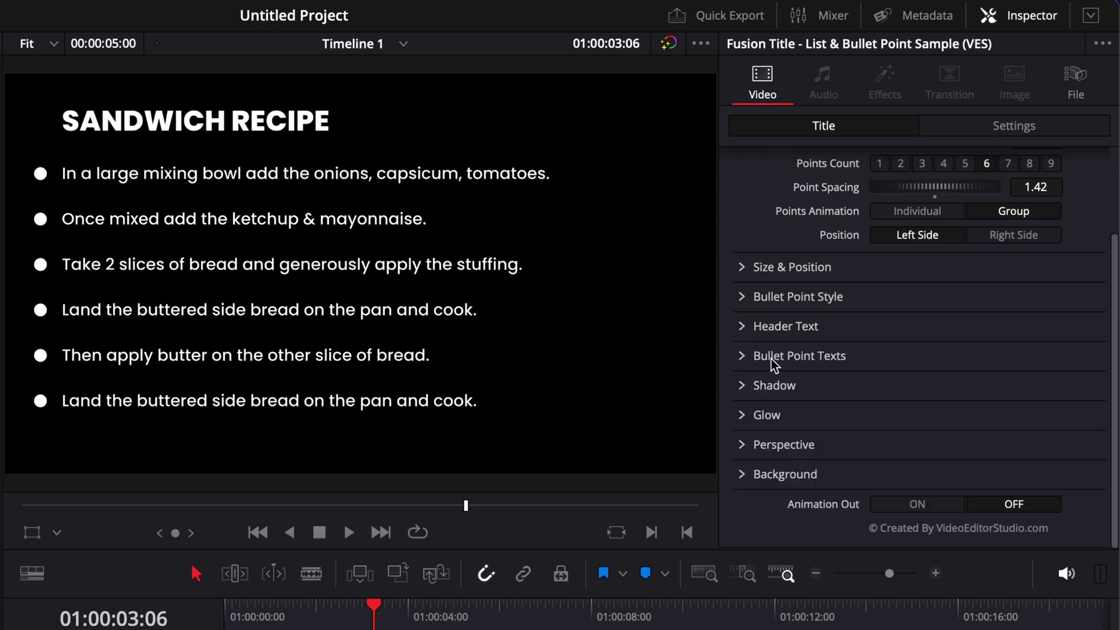
Raise the Glow Gain on the recipe list text after checking the shadow settings.
click(1092, 15)
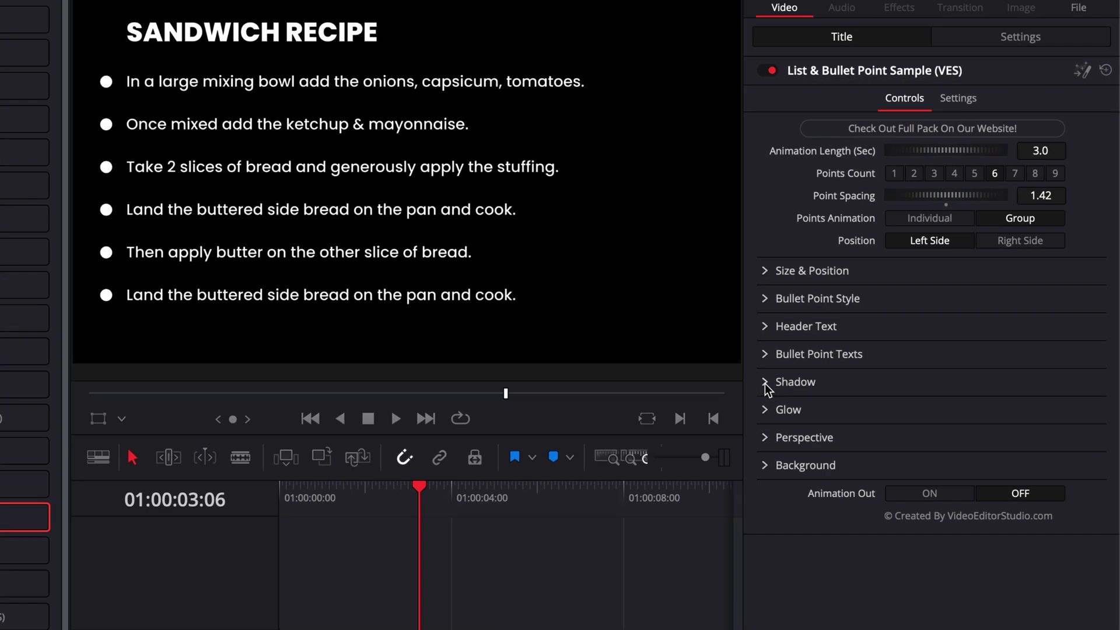
click(743, 395)
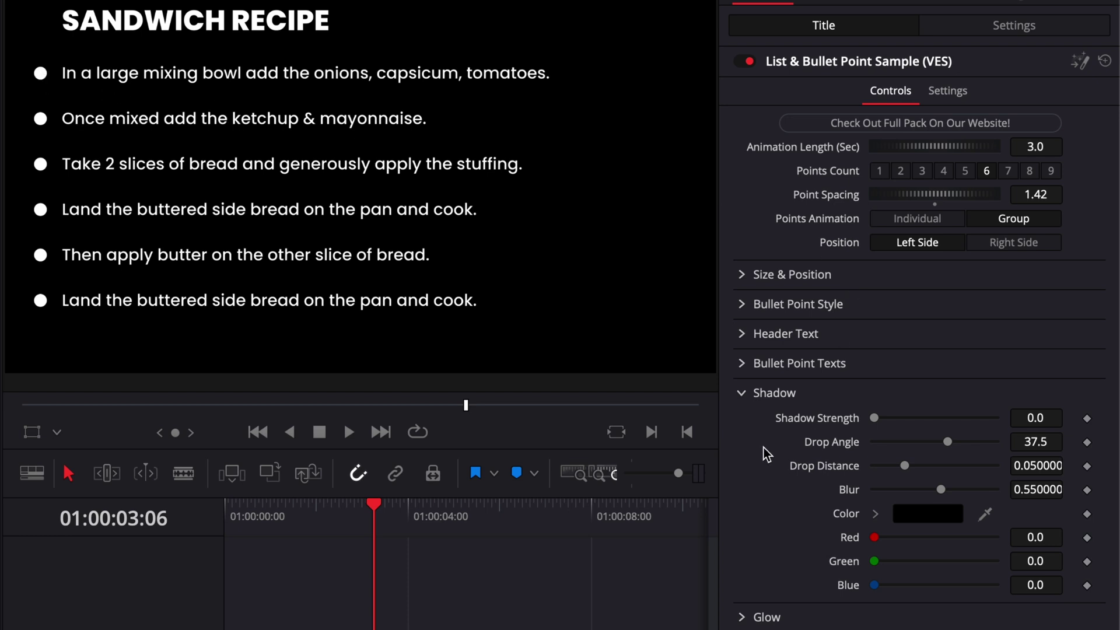
click(743, 392)
click(741, 424)
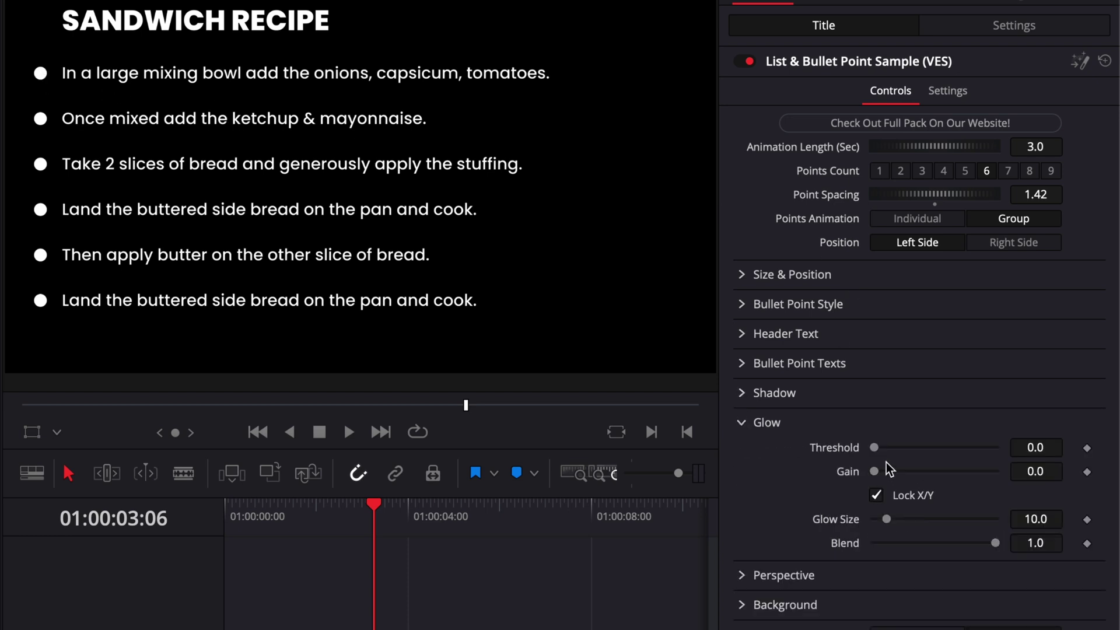
mouse_move(874, 472)
mouse_down()
mouse_move(911, 479)
mouse_move(888, 477)
mouse_up()
click(741, 422)
Tilt the list in perspective with Y at 15.7, then check the background settings.
click(741, 452)
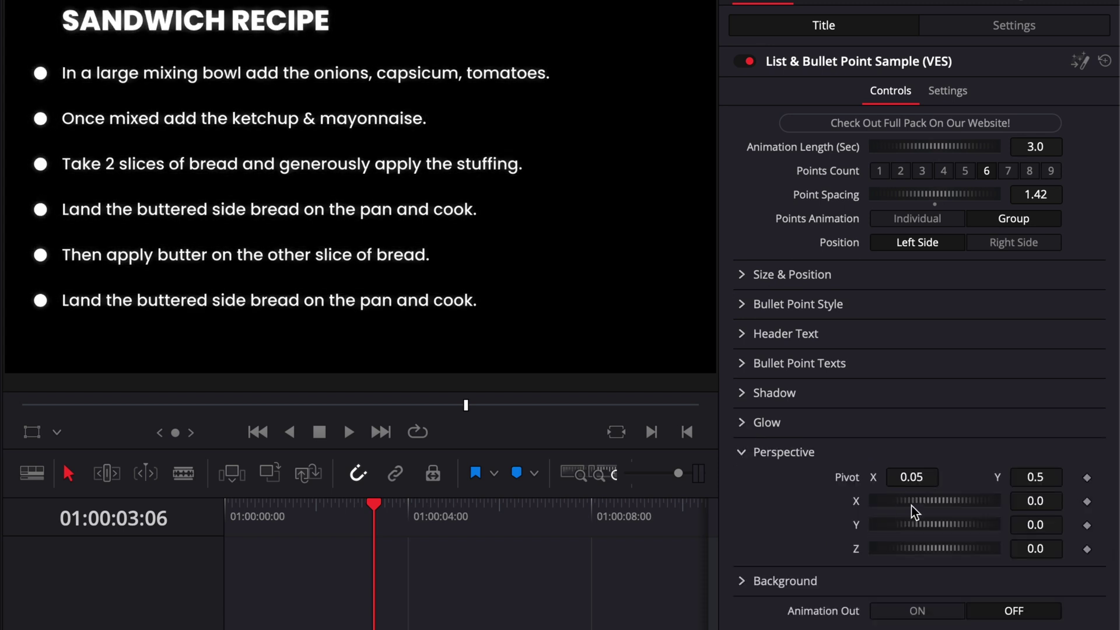
drag(933, 528, 935, 527)
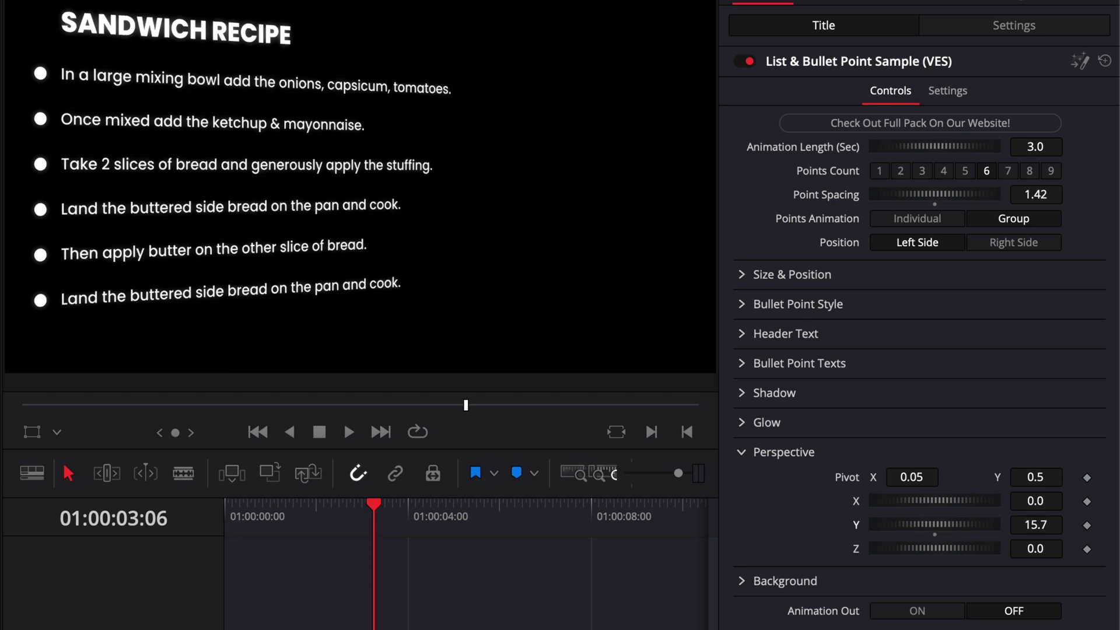
click(740, 454)
click(742, 483)
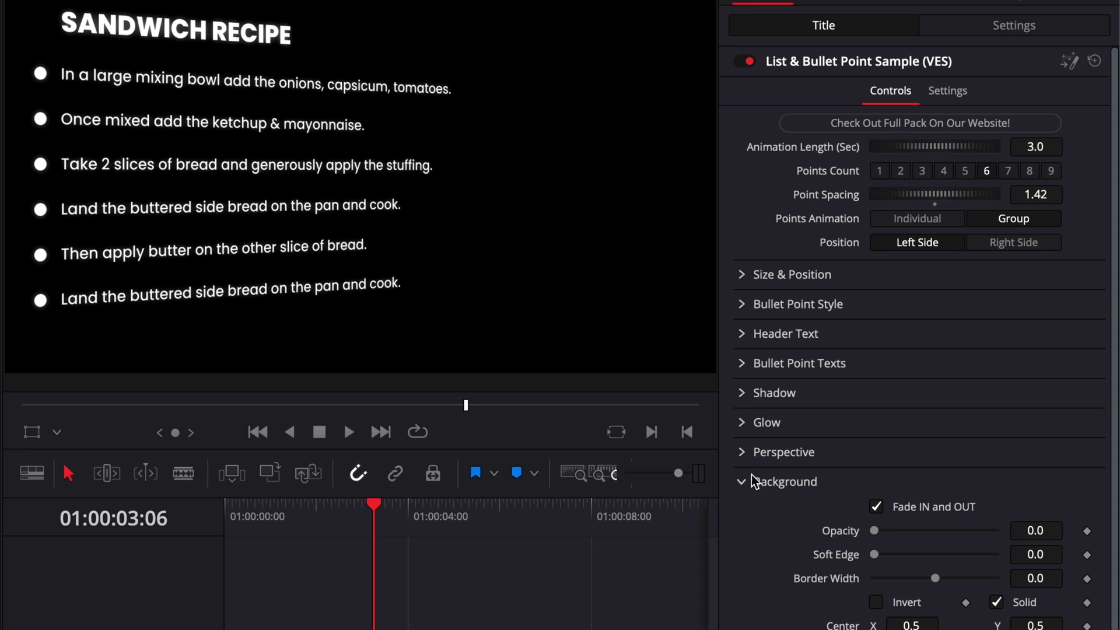
click(742, 483)
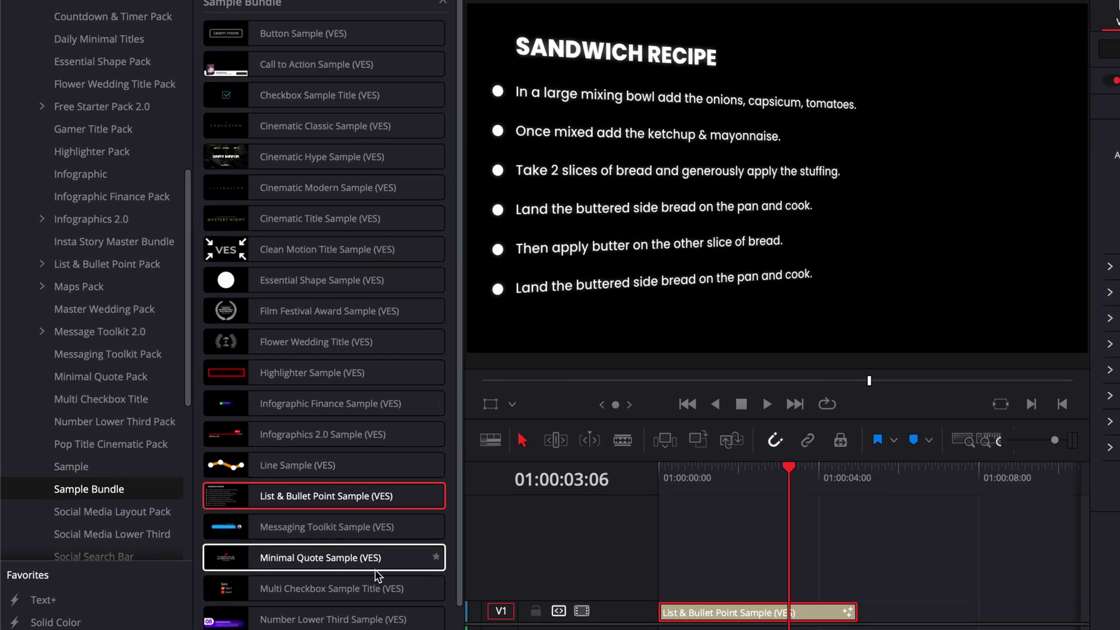
scroll(373, 593, down, 5)
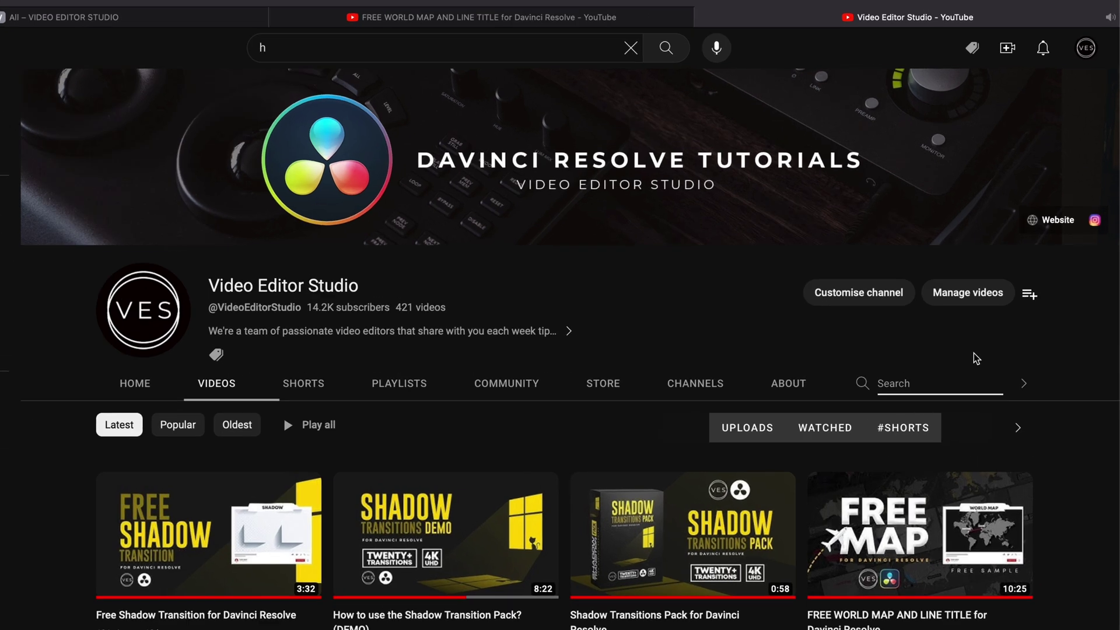
Search the Video Editor Studio channel for 'bullet point' and scroll through the results.
text(bulle)
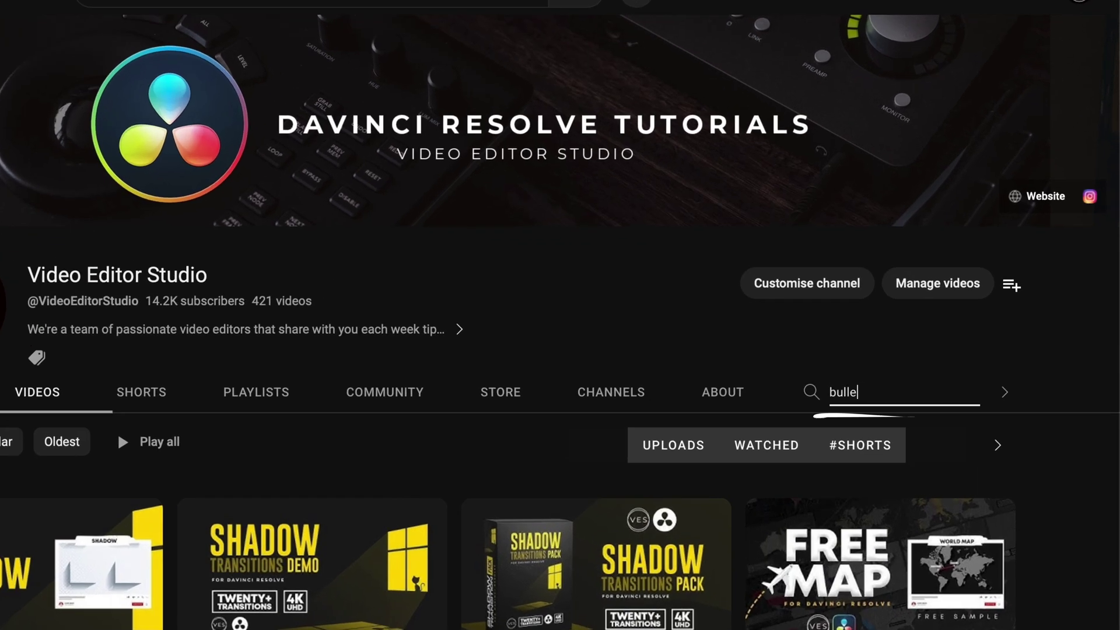
text(t point)
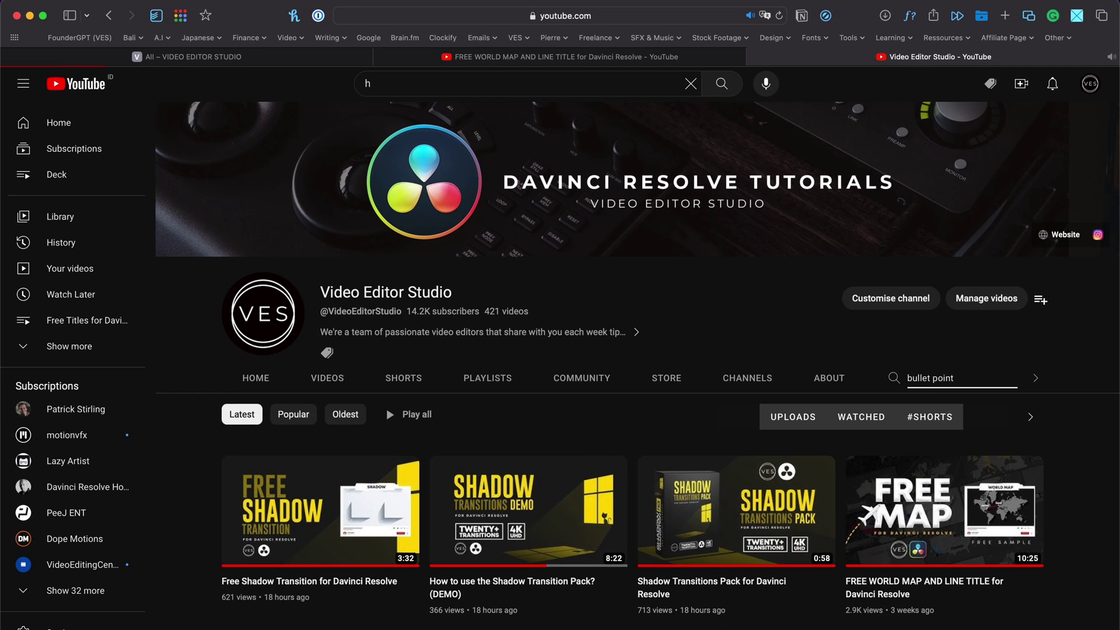
key(Return)
scroll(641, 619, down, 3)
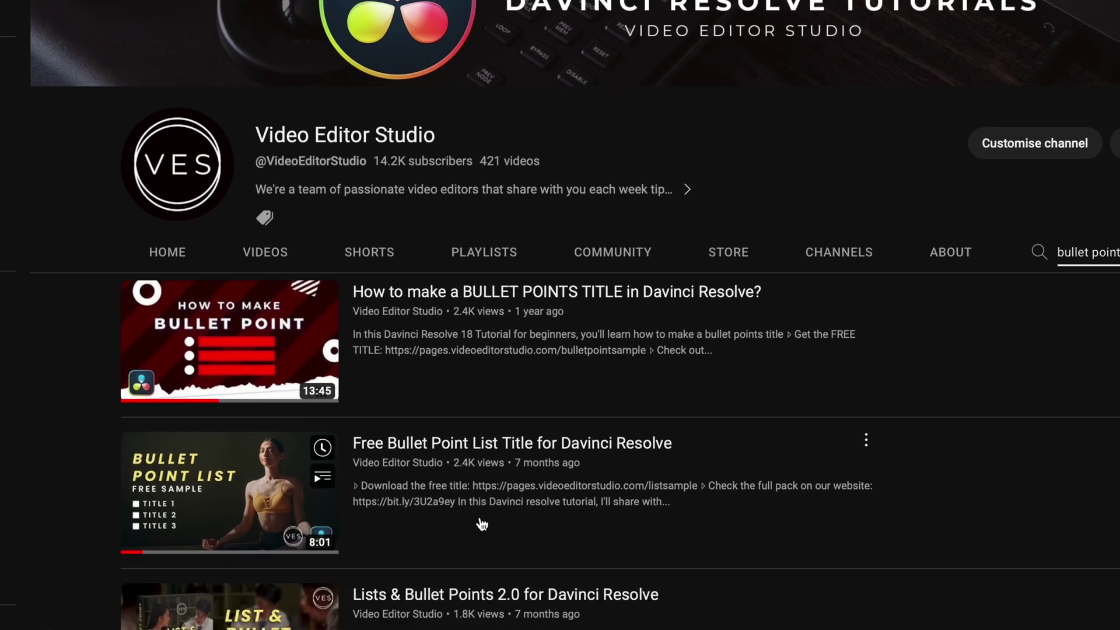